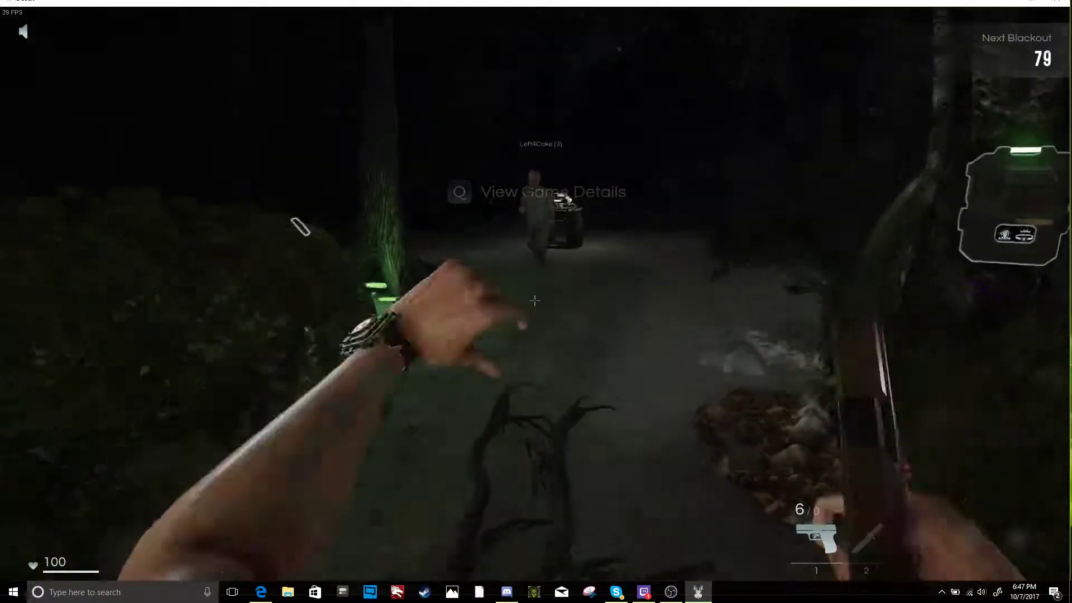
# - Activate the lever box and nearby lever, grabbing pistol ammo in between
pyautogui.press('e')
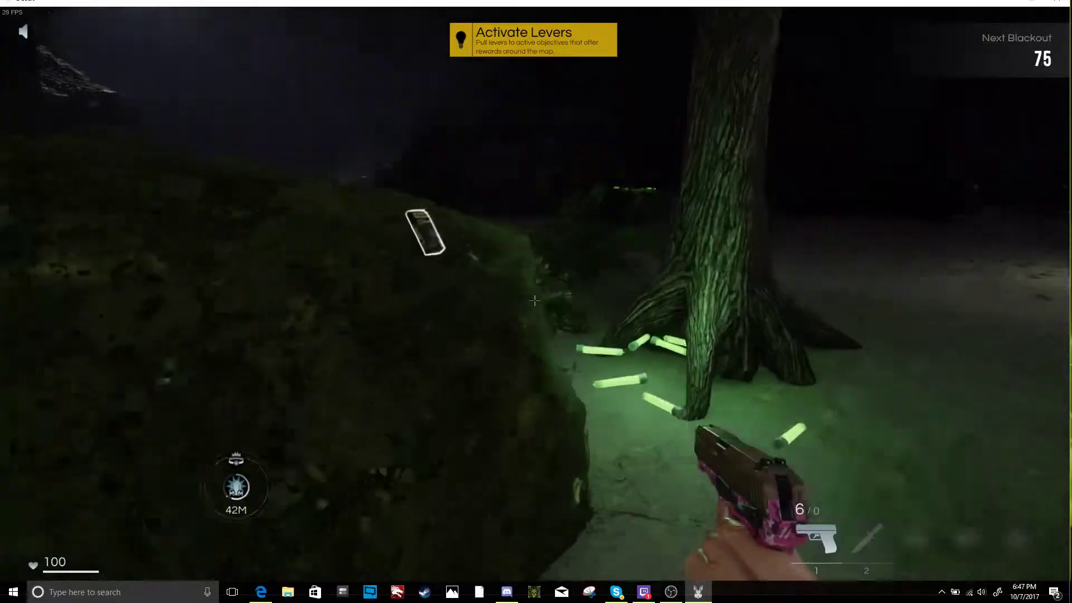
pyautogui.press('e')
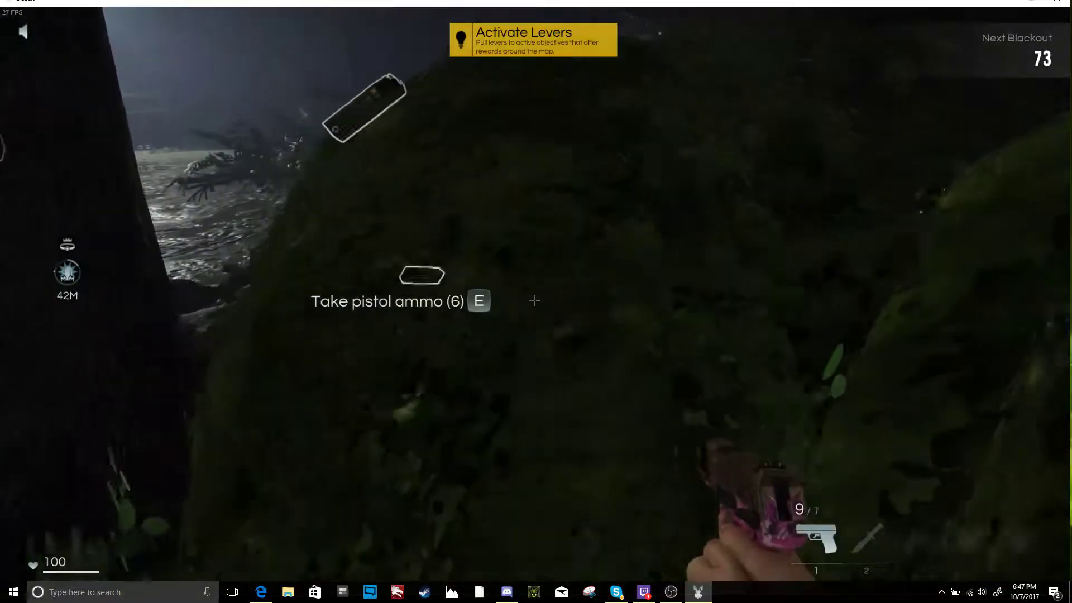
pyautogui.press('e')
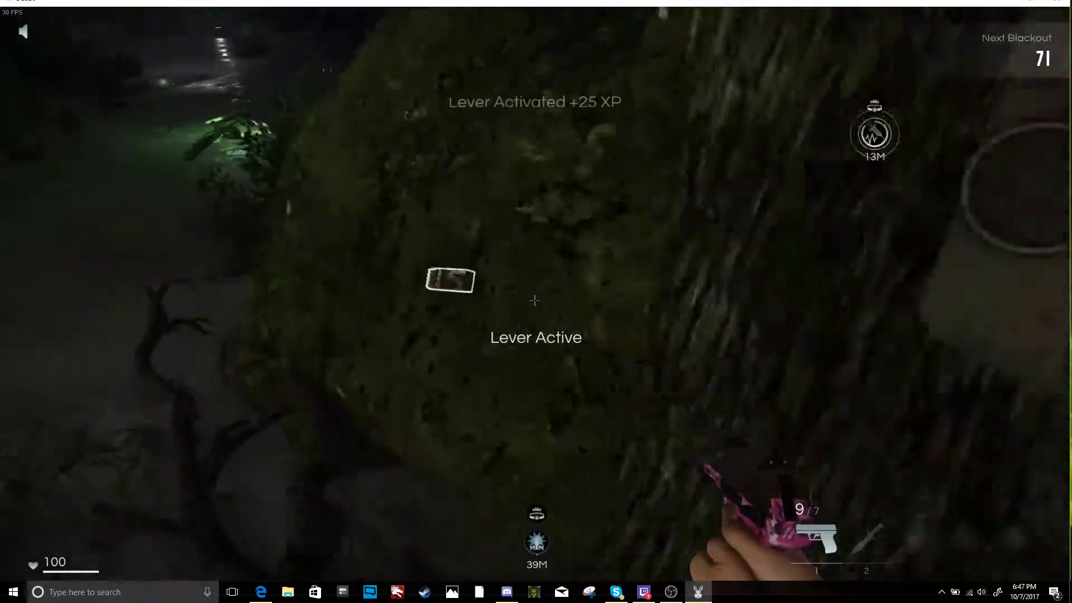
pyautogui.press('e')
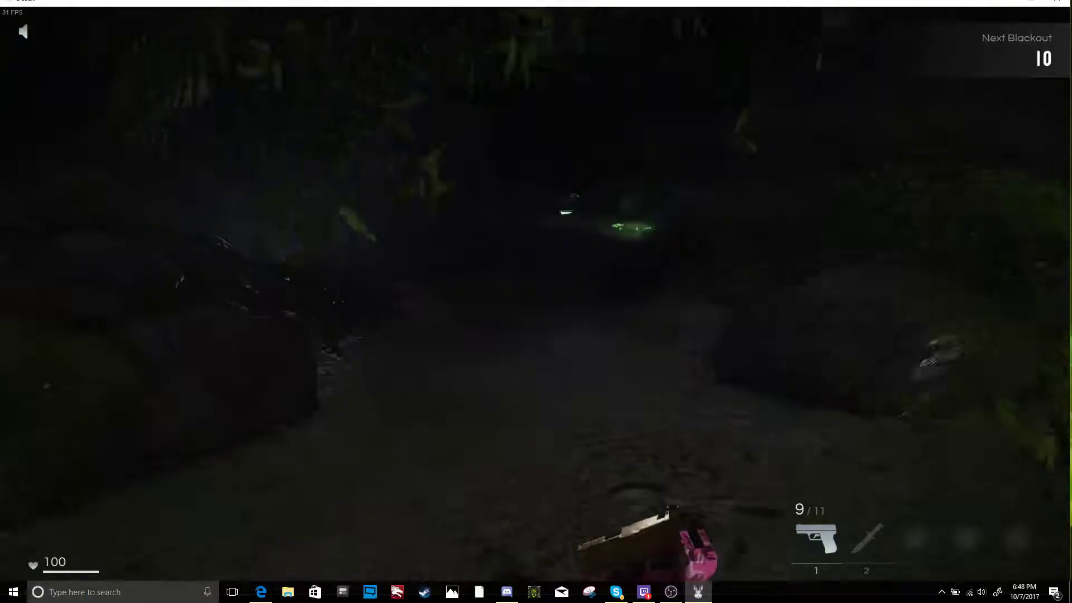
# - Aim the pistol, fire three shots at the figure ahead, then reload
pyautogui.rightClick(536, 302)
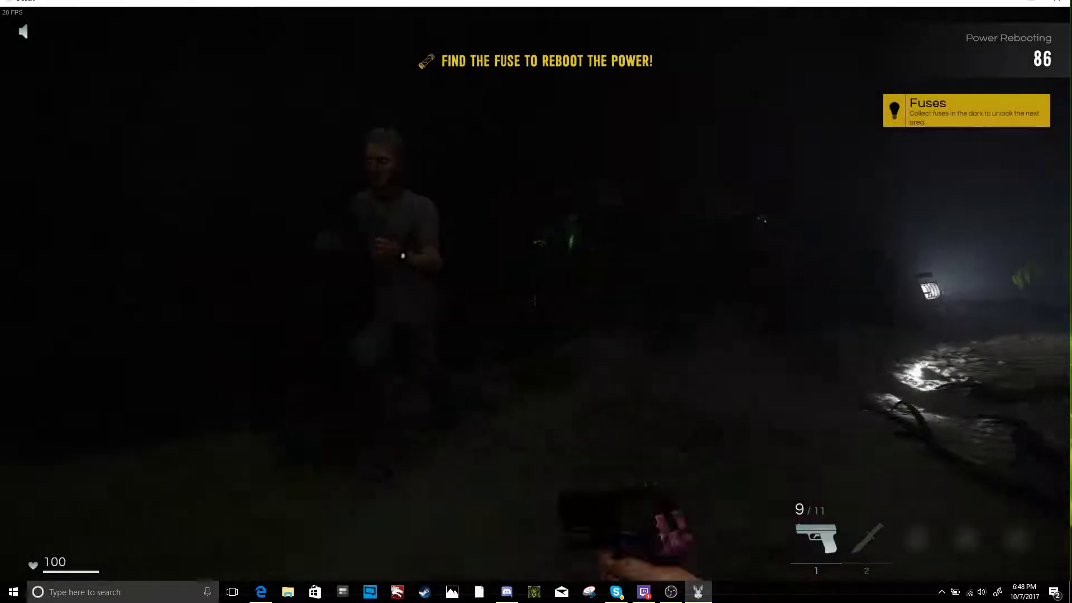
pyautogui.click(534, 301)
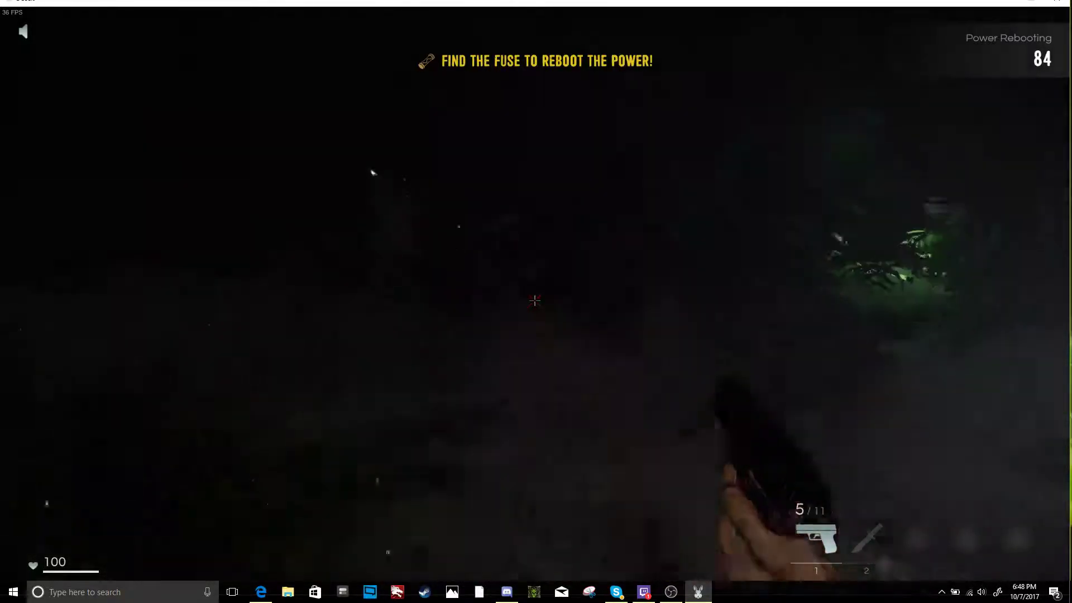
pyautogui.click(534, 300)
pyautogui.click(535, 299)
pyautogui.click(534, 299)
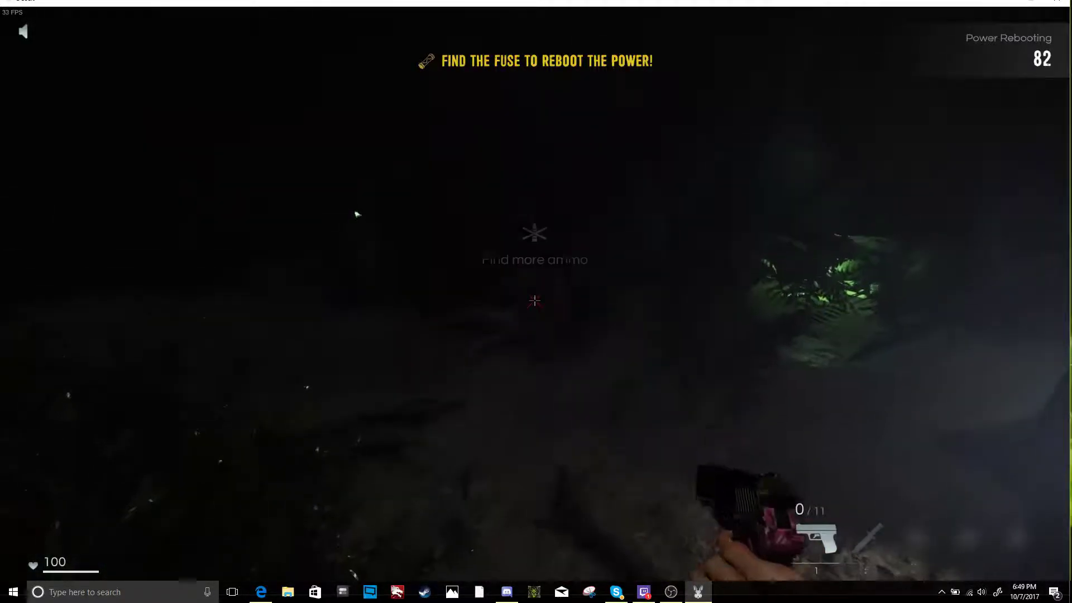
pyautogui.press('r')
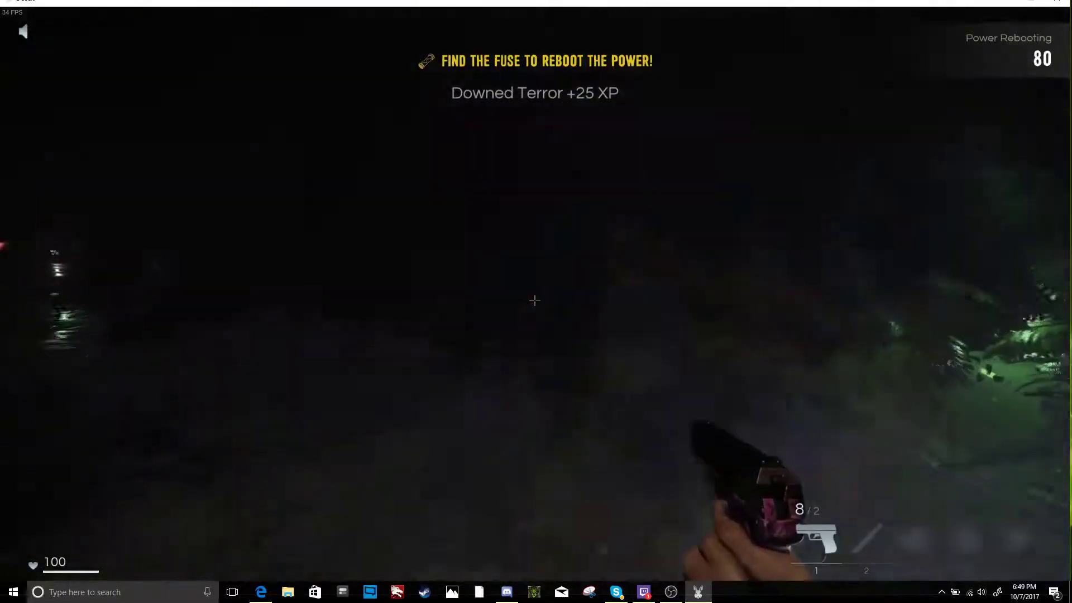
# - Move through the dark forest toward the green glowing circle, reloading and briefly aiming
pyautogui.press('w')
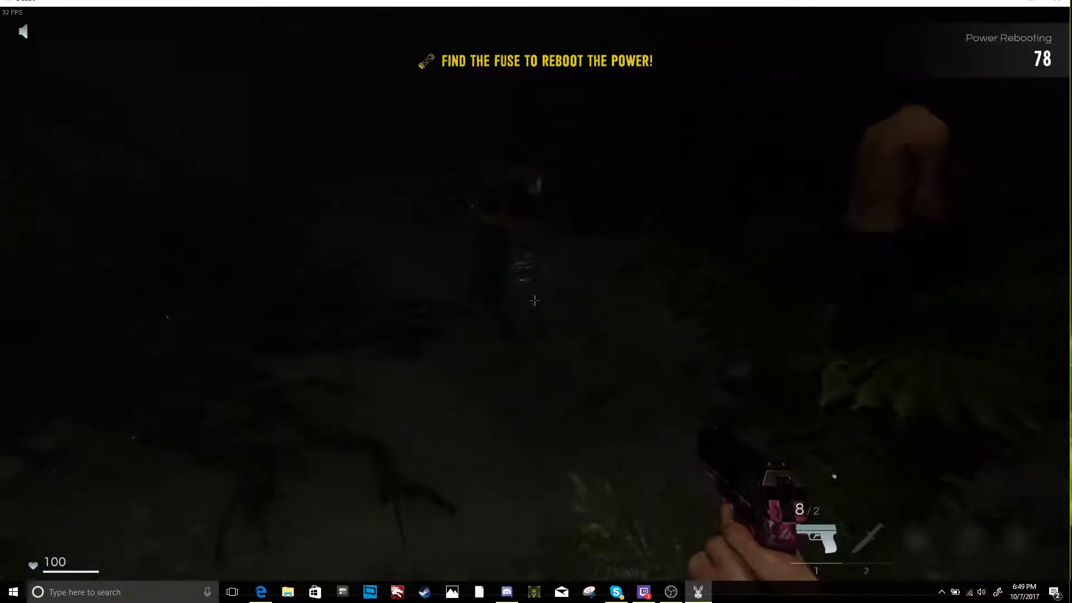
pyautogui.press('w')
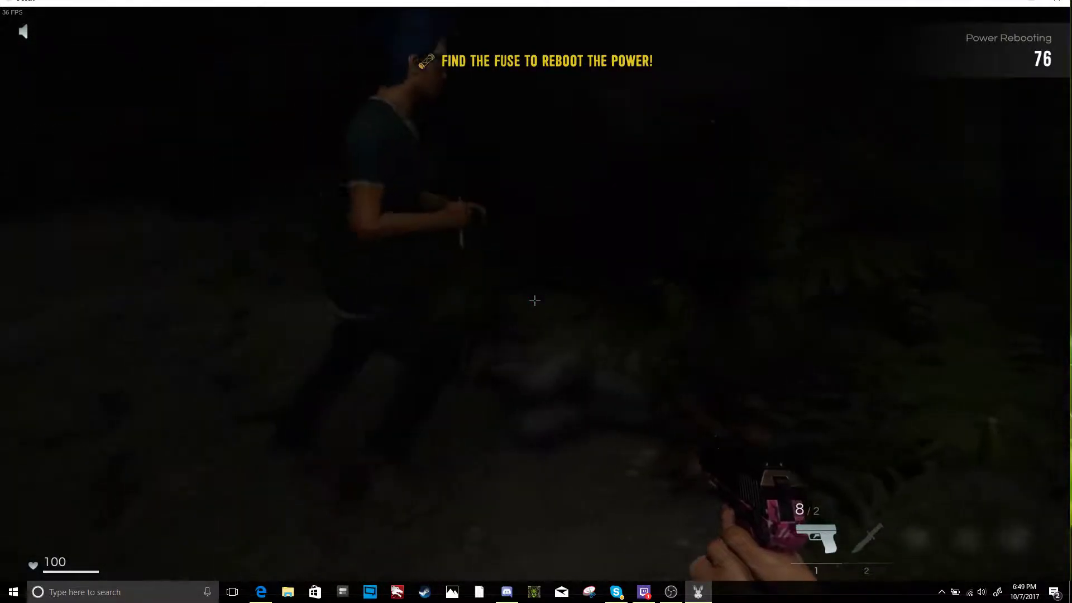
pyautogui.press('w')
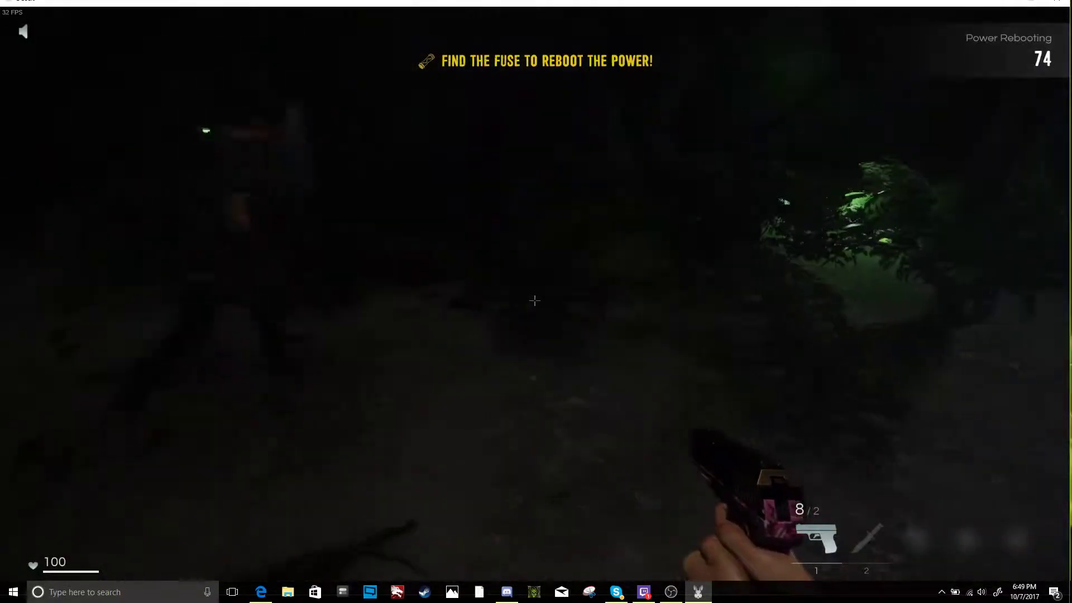
pyautogui.press('r')
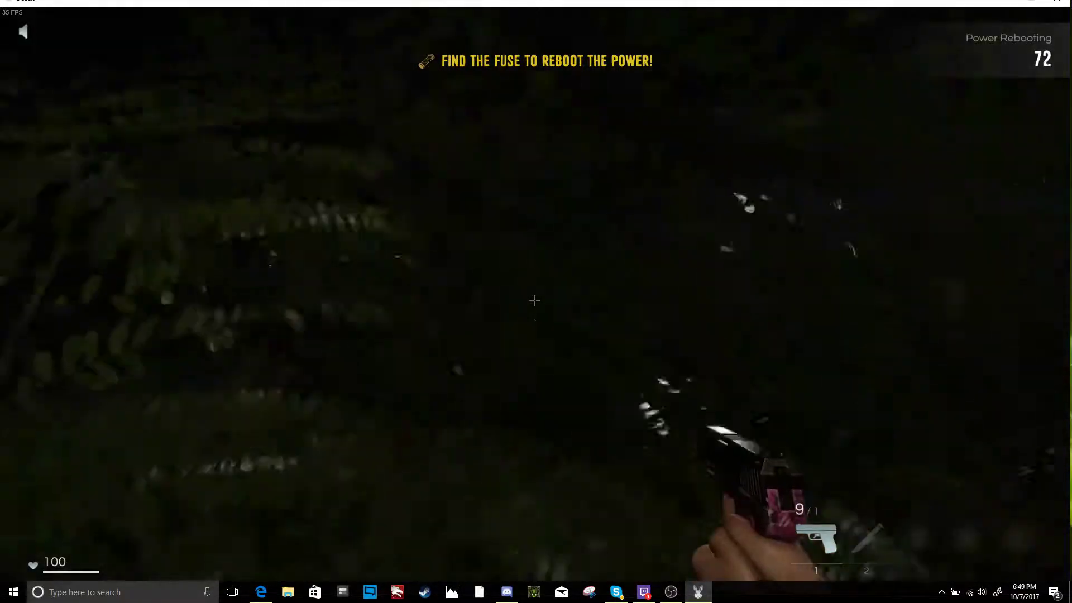
pyautogui.press('w')
pyautogui.press('w')
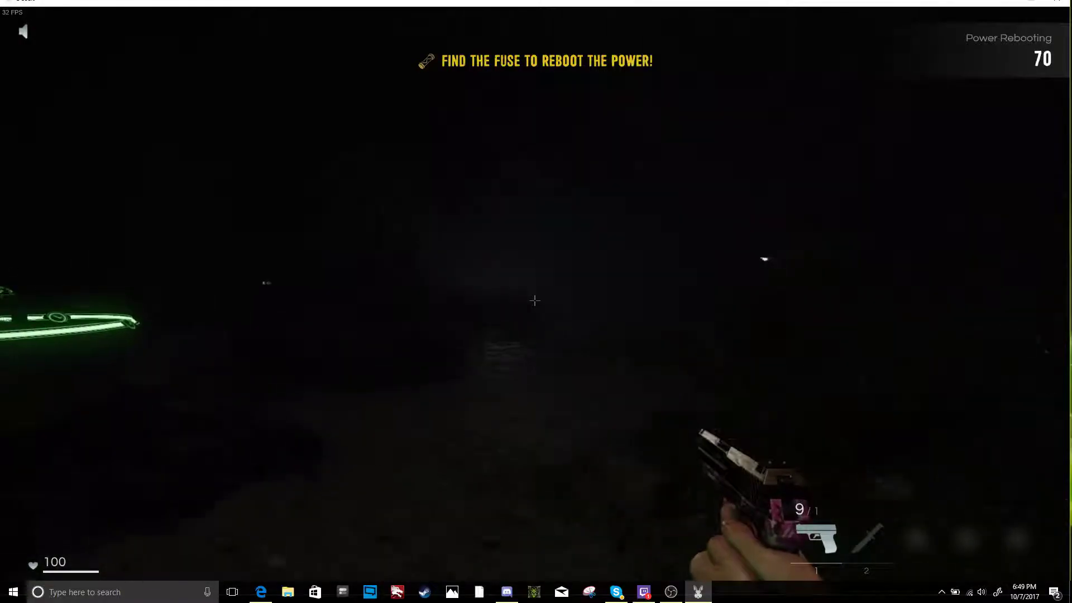
pyautogui.rightClick(536, 301)
pyautogui.press('w')
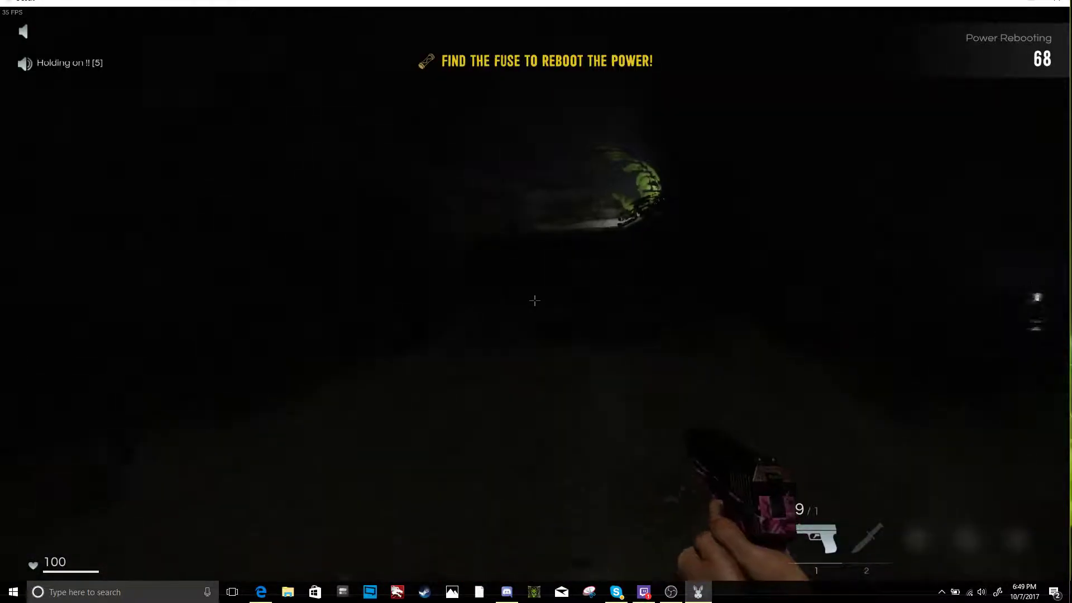
# - Equip the armour and collect the pistol ammo by the glowsticks
pyautogui.press('w')
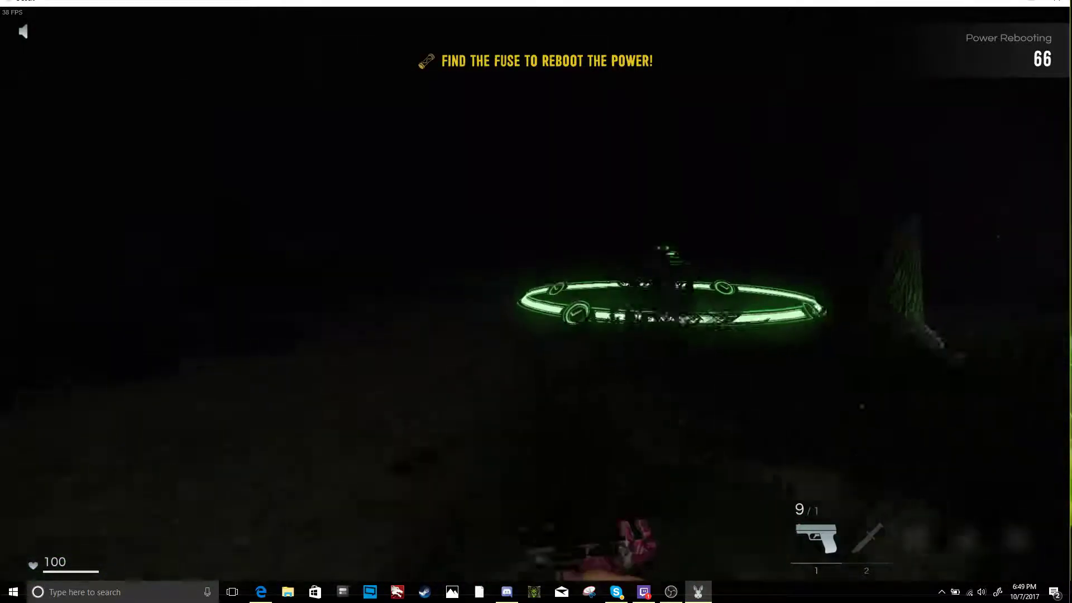
pyautogui.press('w')
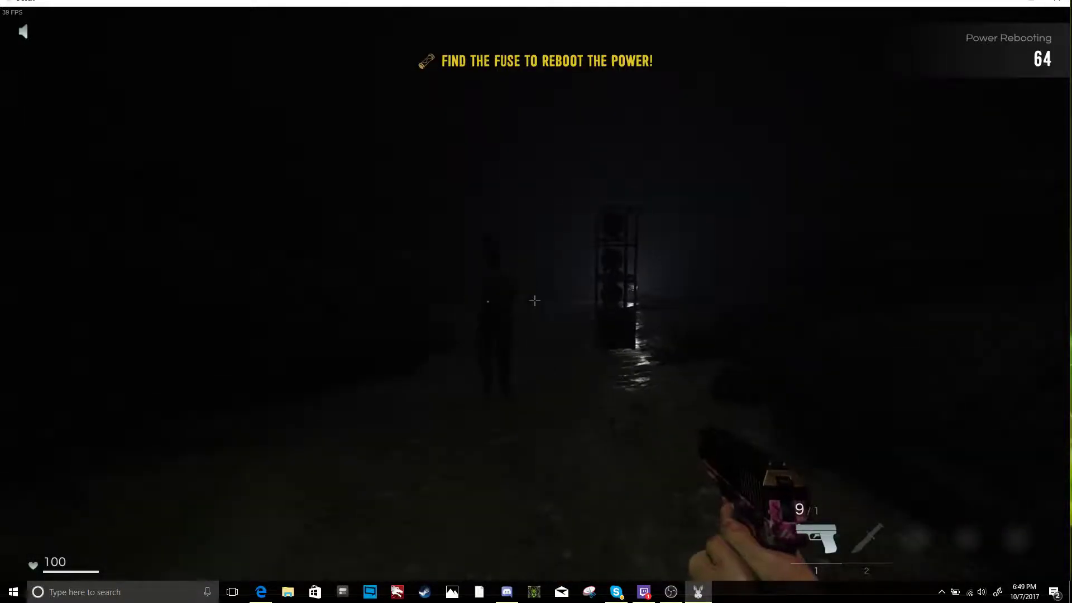
pyautogui.press('w')
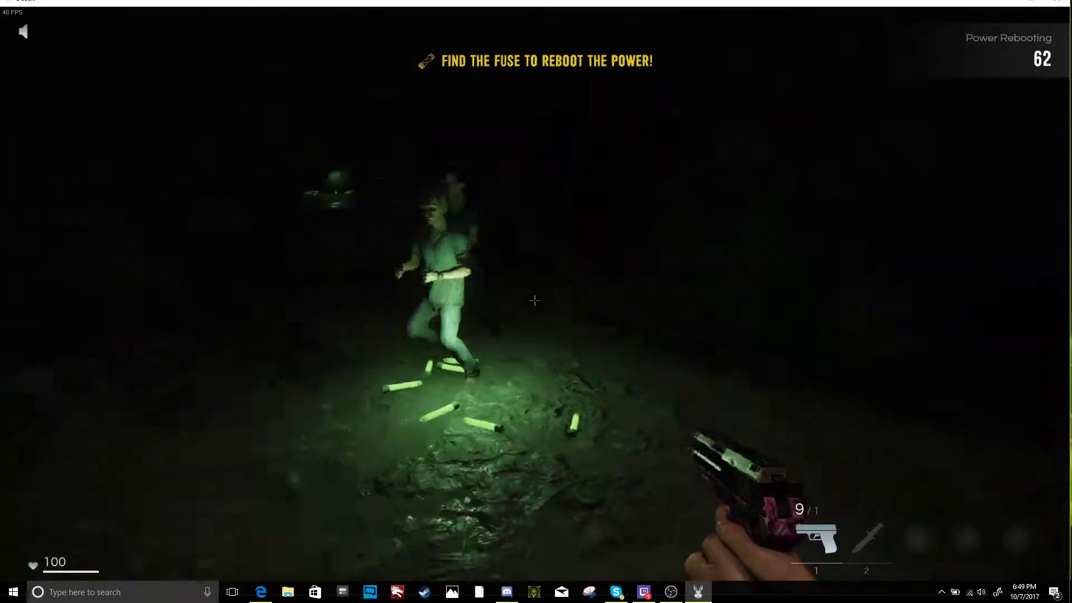
pyautogui.press('w')
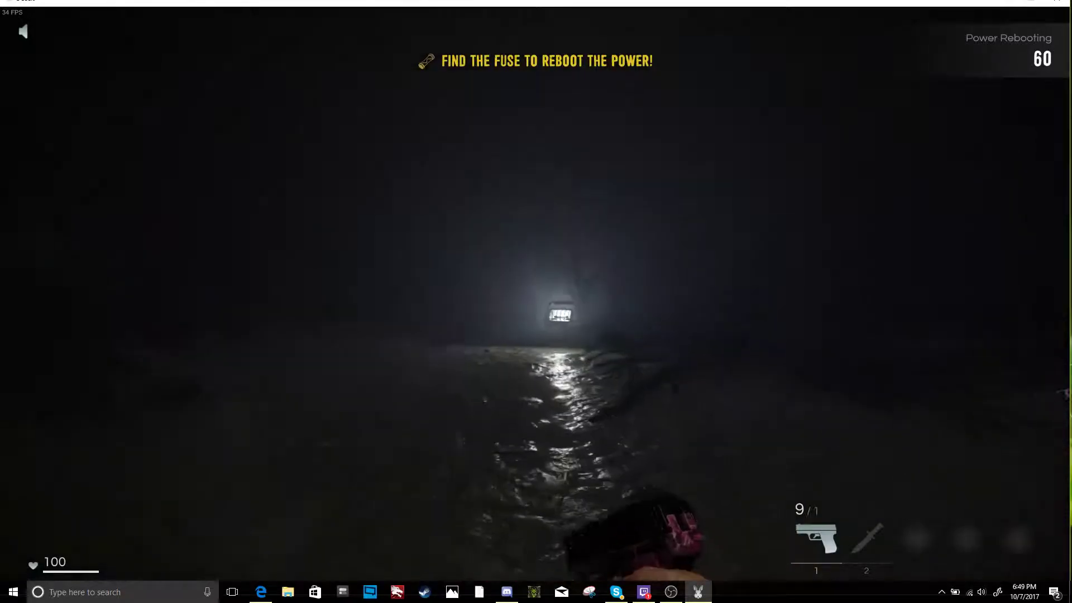
pyautogui.press('w')
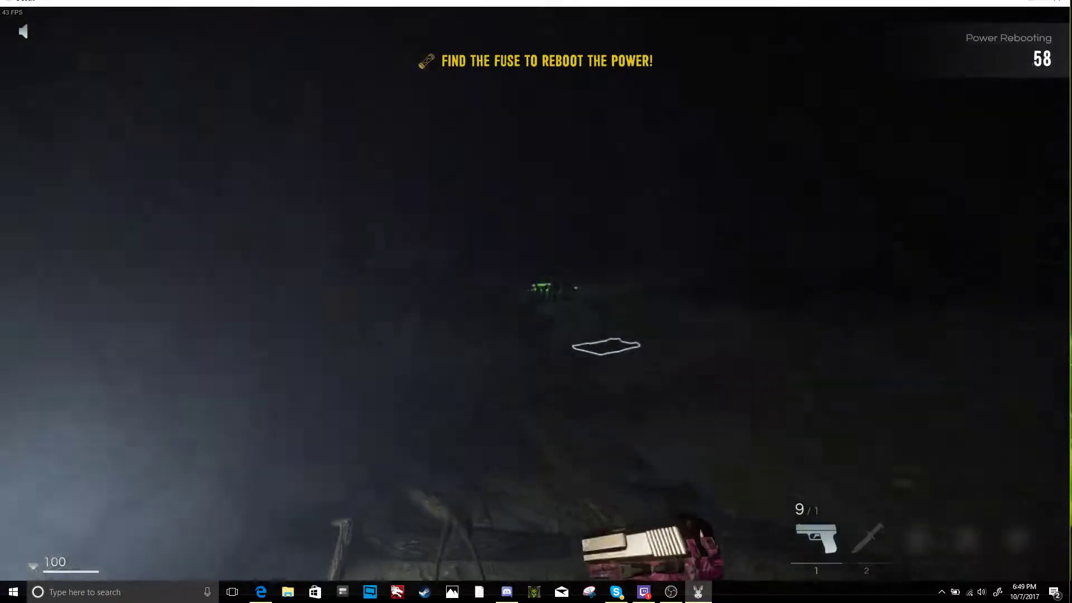
pyautogui.press('w')
pyautogui.press('e')
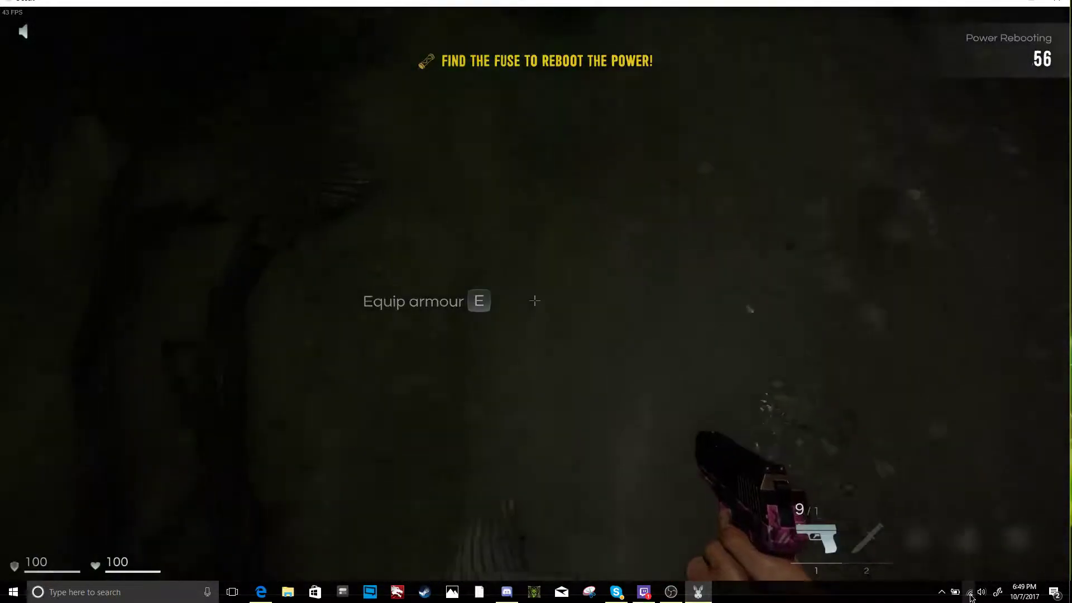
pyautogui.press('w')
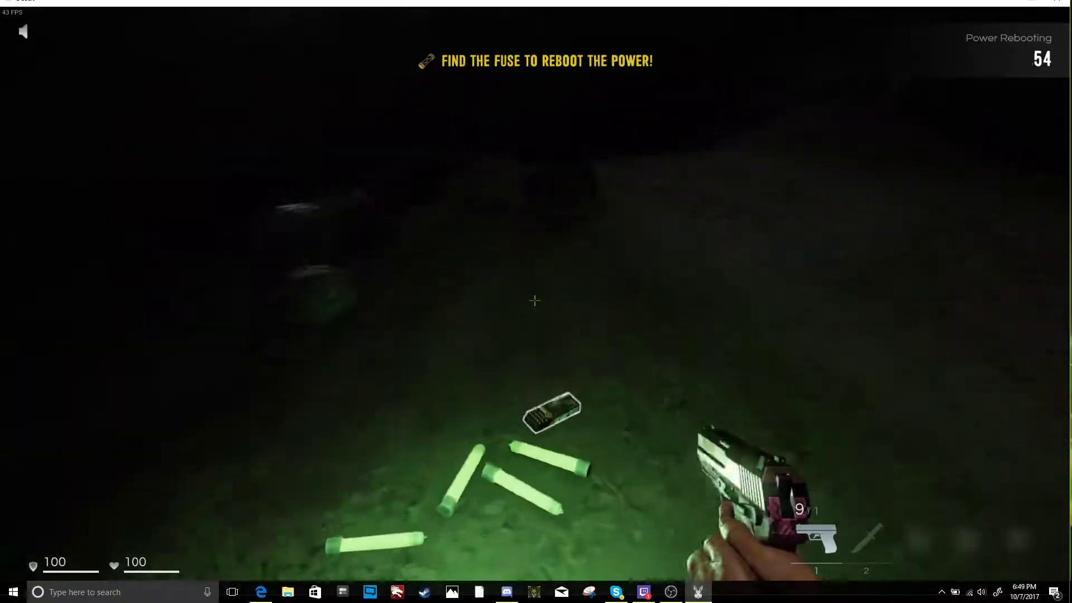
pyautogui.press('e')
pyautogui.press('w')
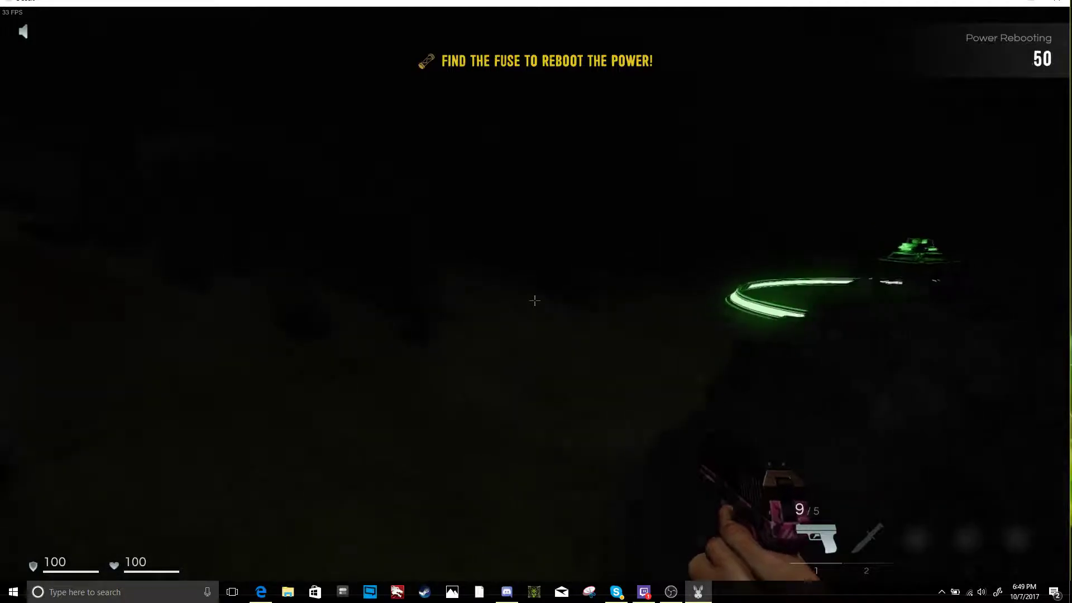
# - Pick up the yellow-highlighted fuse and head toward the fuse box marker
pyautogui.press('w')
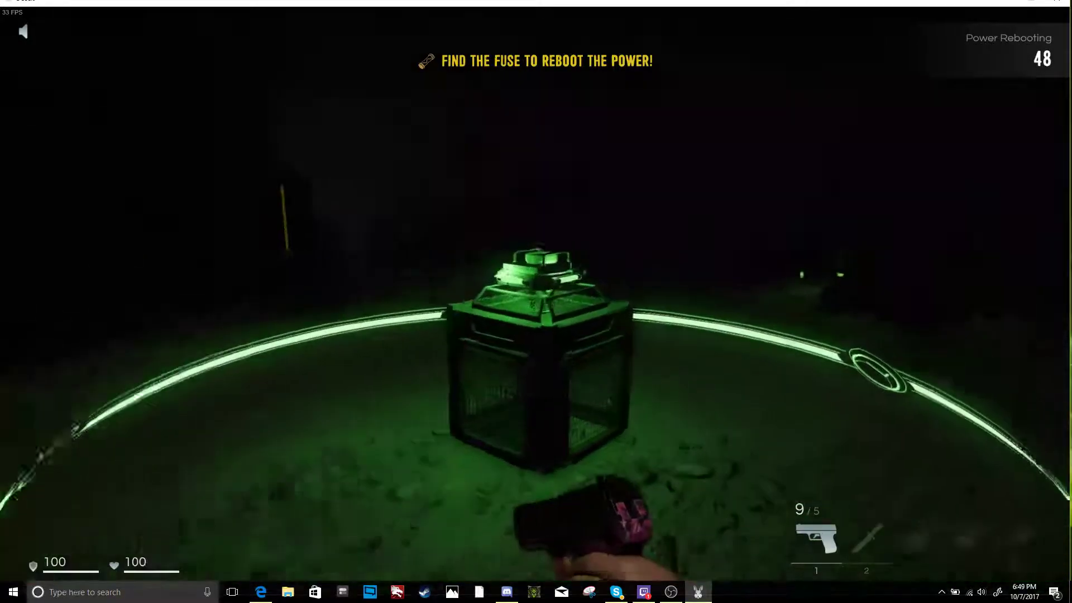
pyautogui.press('w')
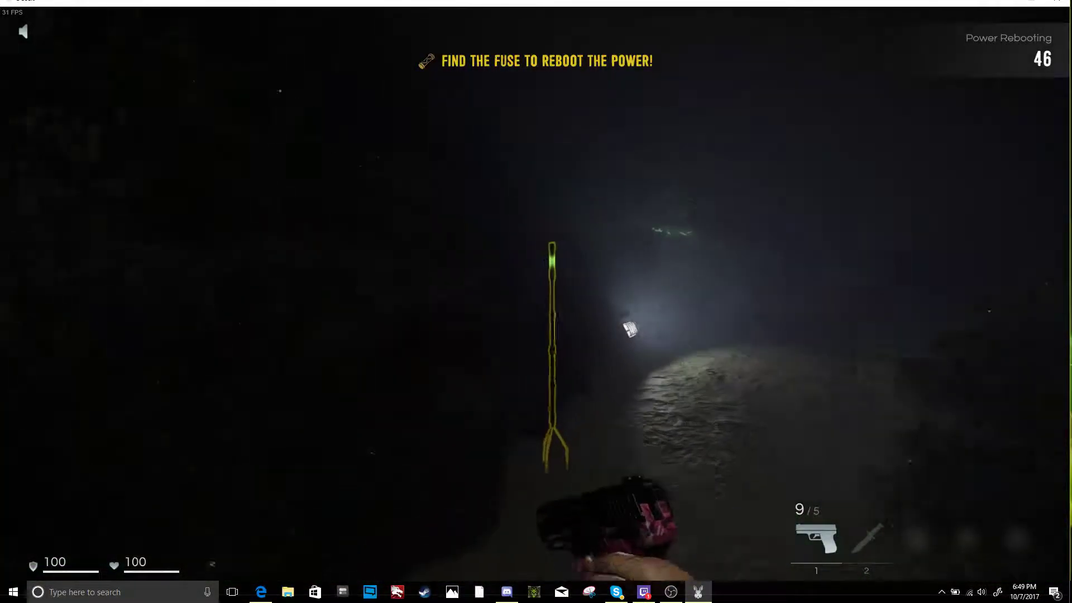
pyautogui.press('e')
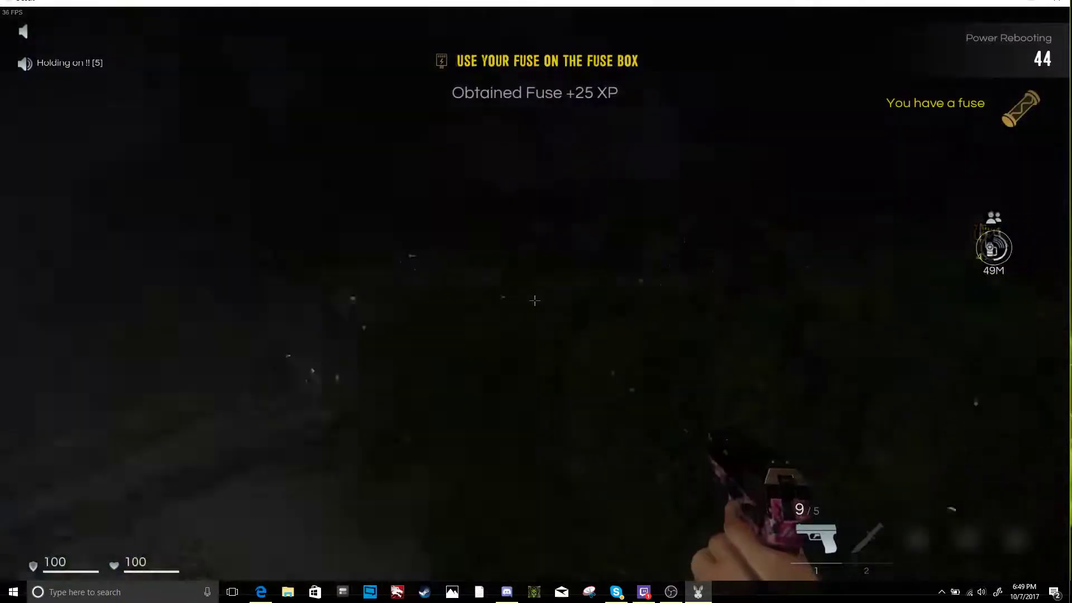
pyautogui.press('w')
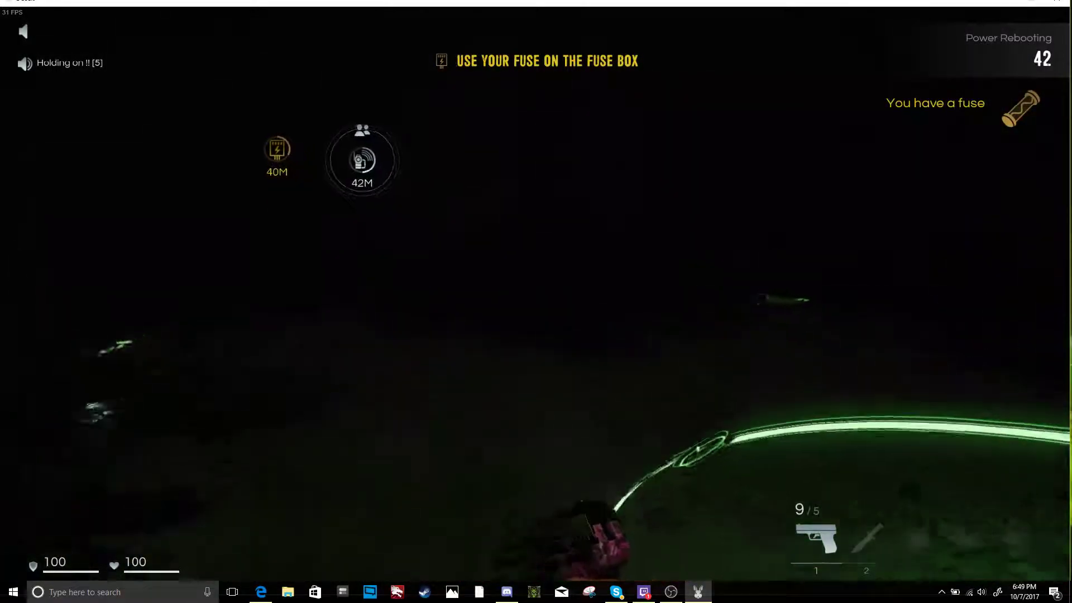
pyautogui.press('w')
# - Carry the fuse past the glowsticks and insert it into the fuse box
pyautogui.press('w')
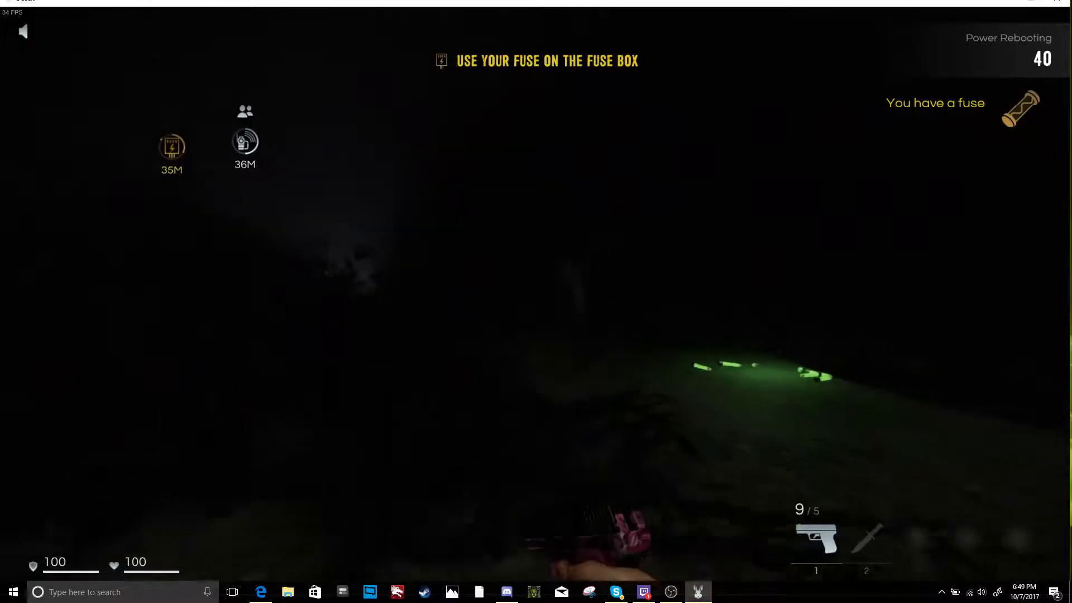
pyautogui.press('w')
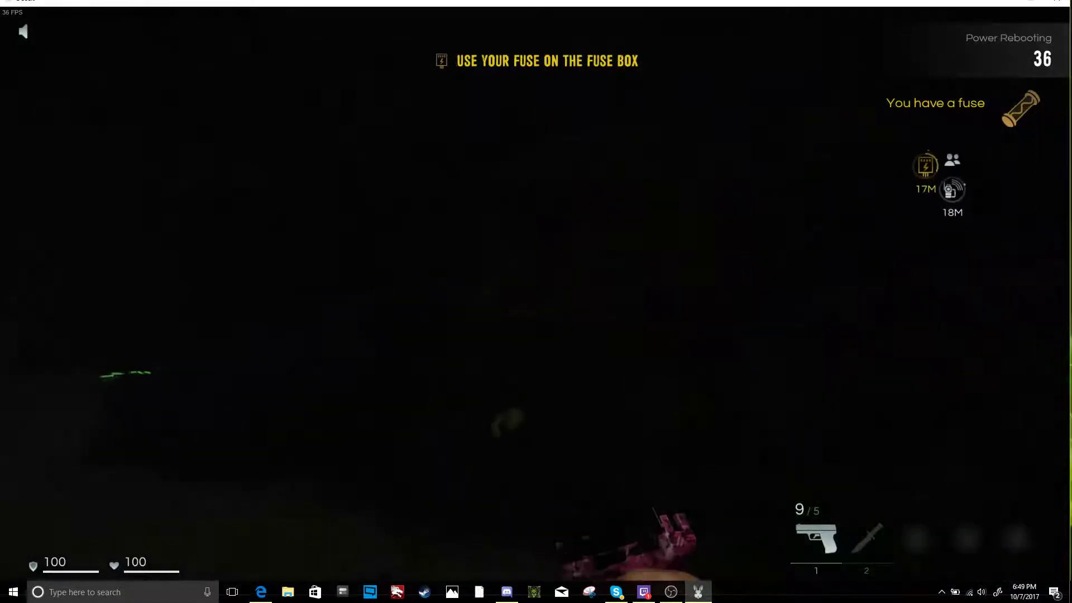
pyautogui.press('w')
pyautogui.press('w')
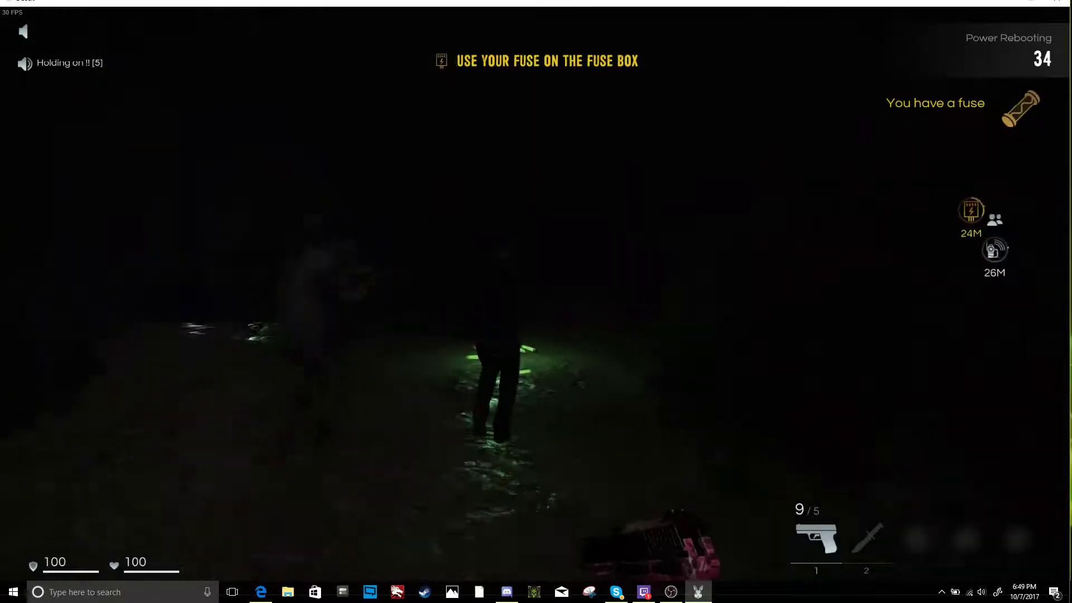
pyautogui.press('w')
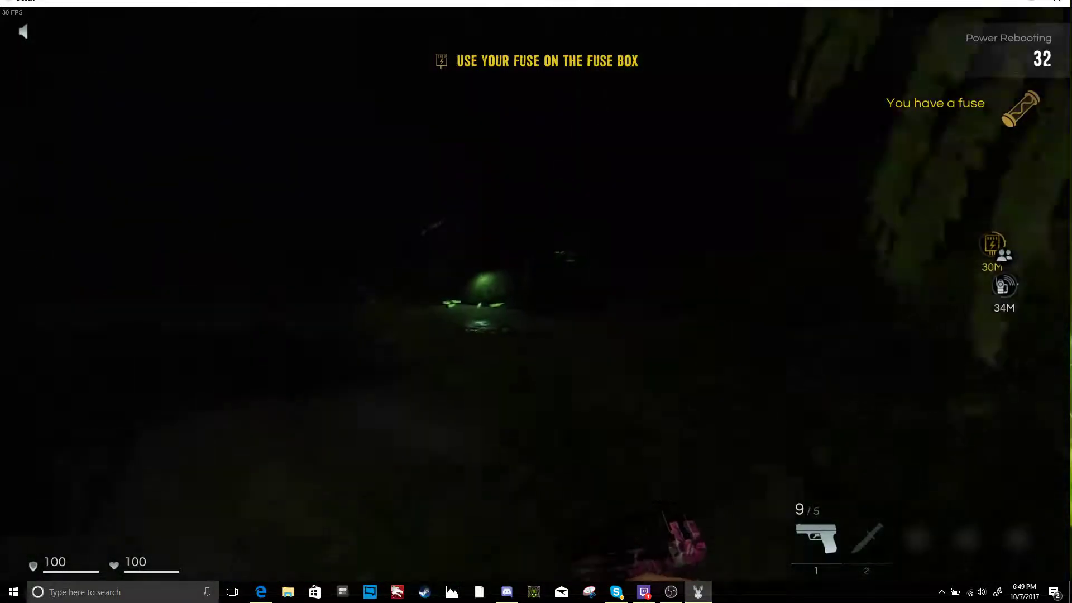
pyautogui.press('w')
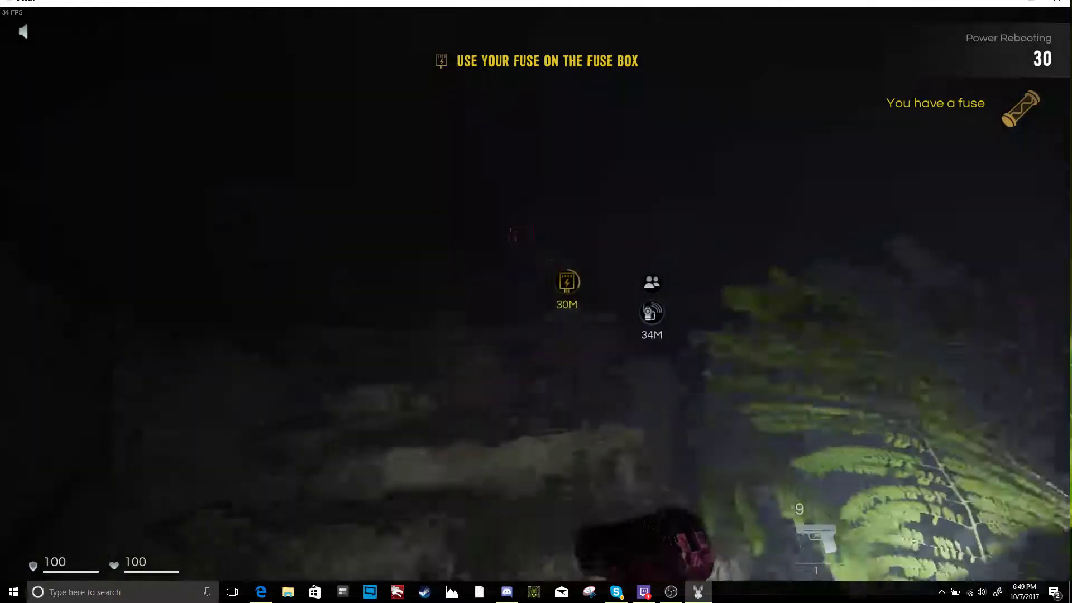
pyautogui.press('w')
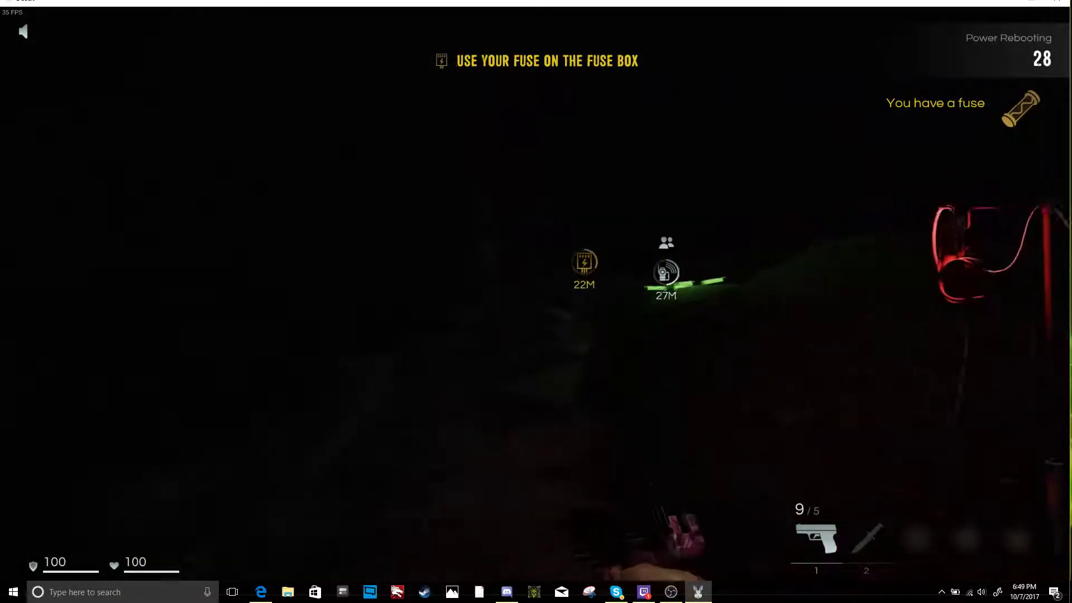
pyautogui.press('w')
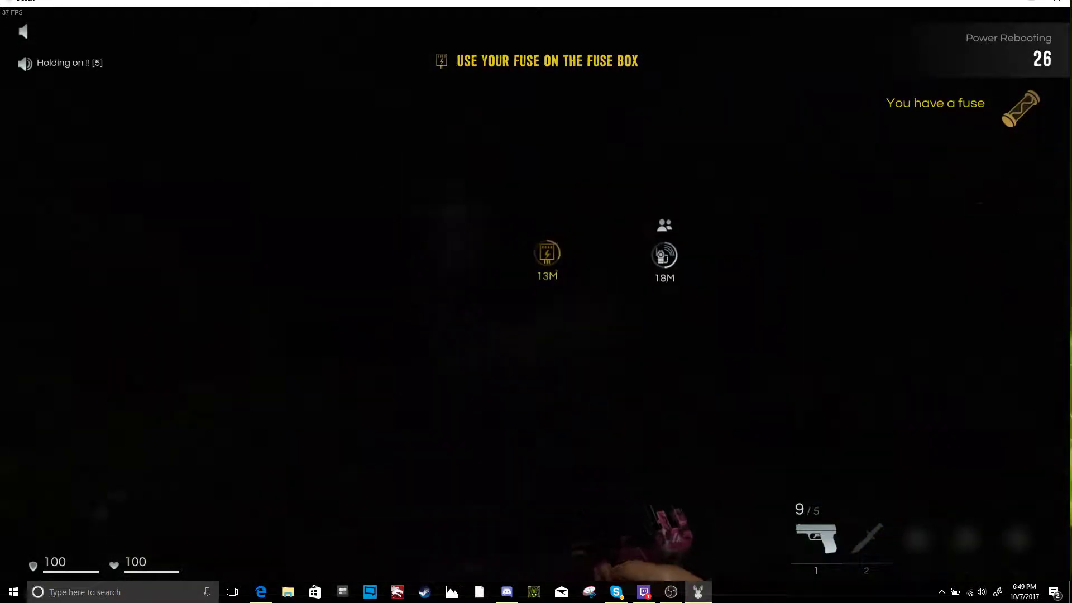
pyautogui.press('w')
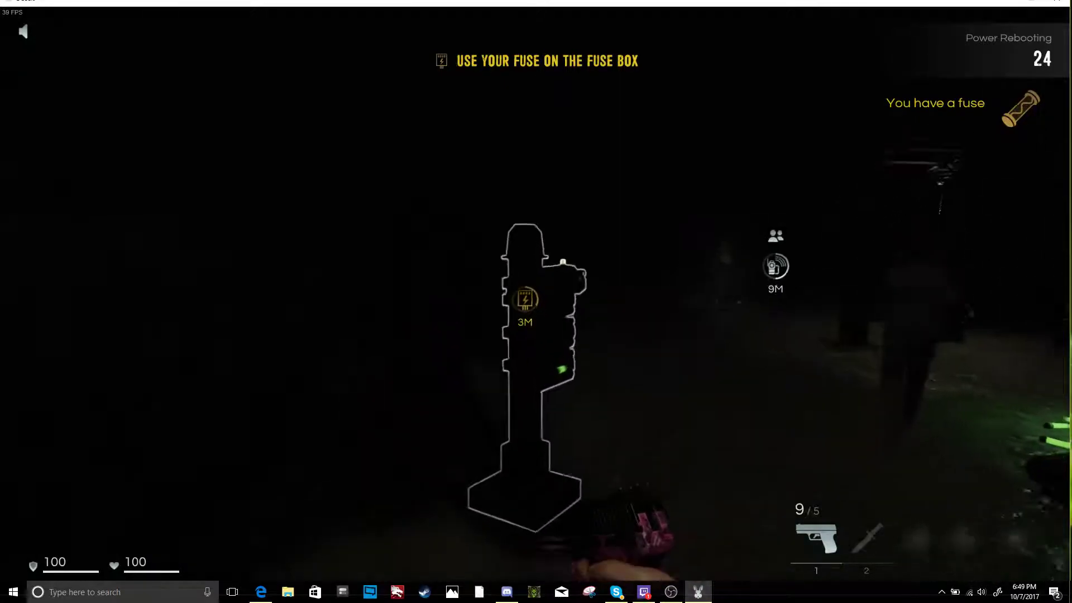
pyautogui.press('e')
# - Turn toward teammates, shoot the approaching zombie until it drops, and reload
pyautogui.moveTo(534, 300); pyautogui.dragTo(534, 300)
pyautogui.press('w')
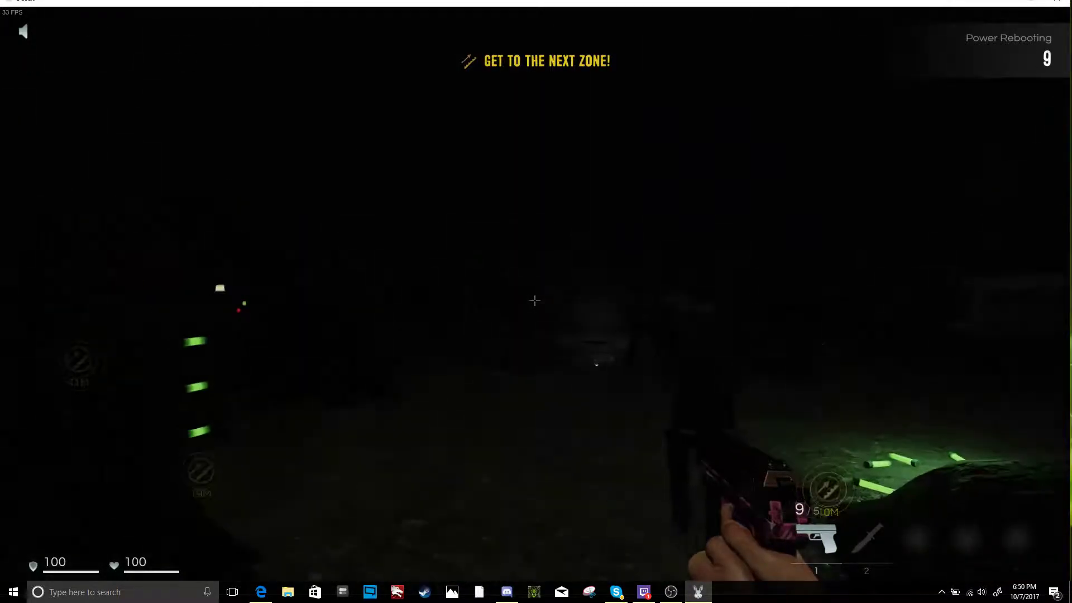
pyautogui.press('w')
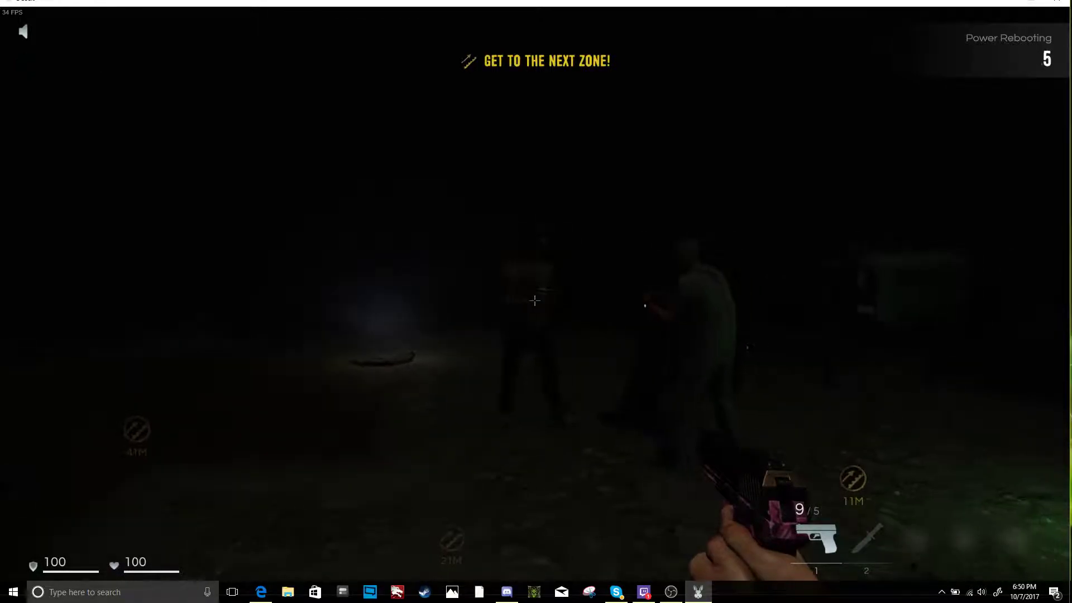
pyautogui.press('w')
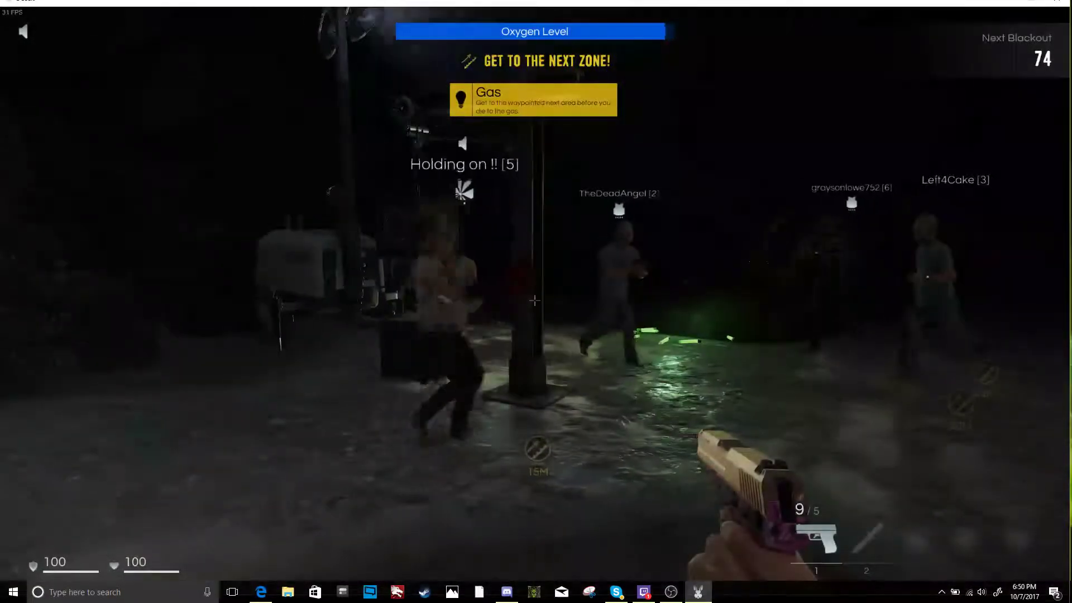
pyautogui.click(534, 300)
pyautogui.click(534, 300)
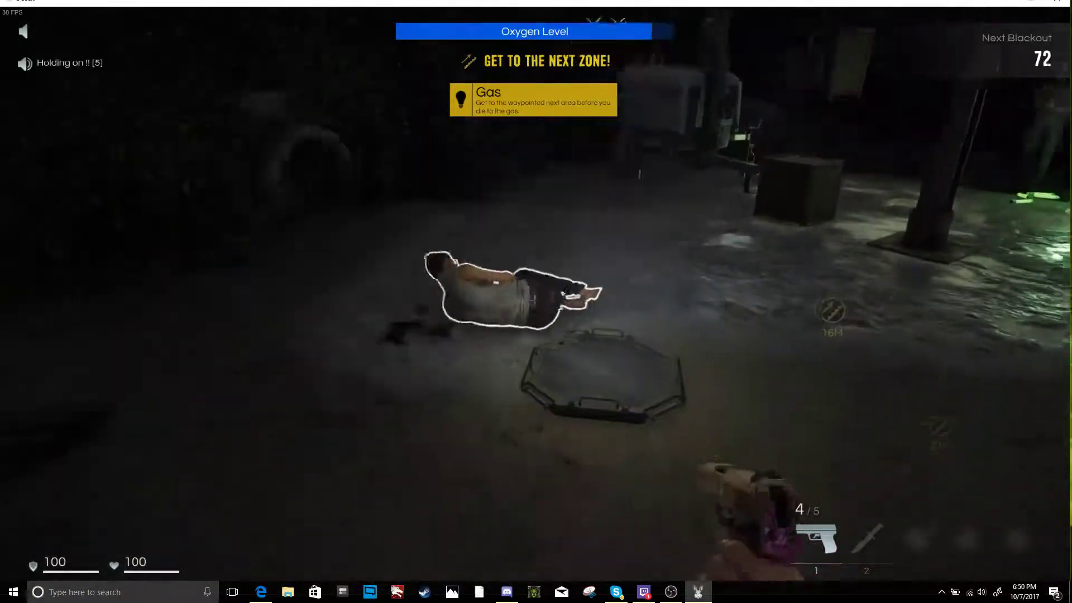
pyautogui.press('r')
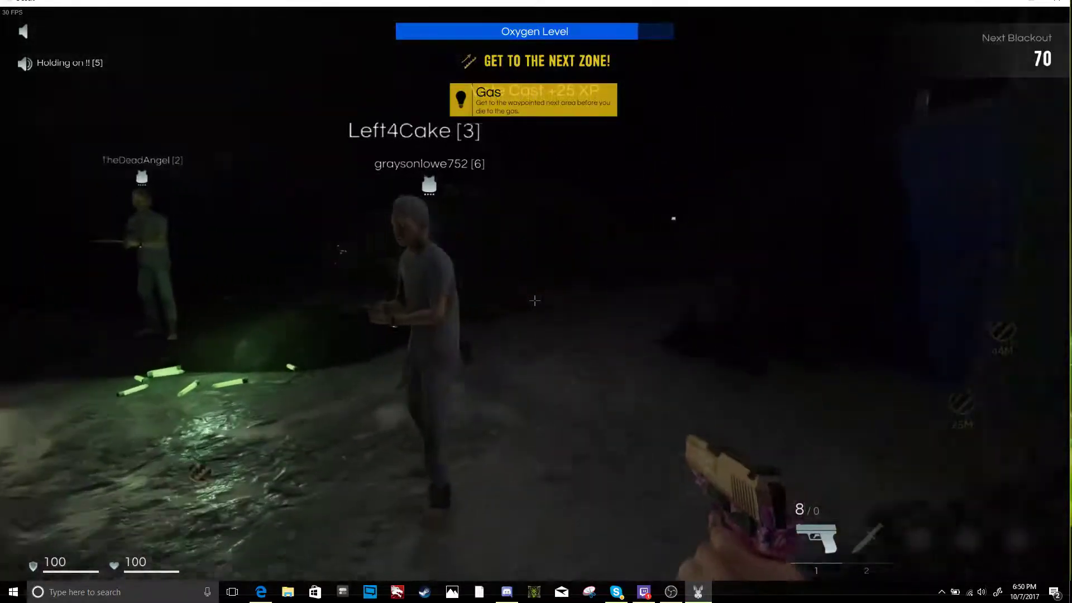
# - Check the outlined body, then follow a teammate down the dark corridor onto the cave path
pyautogui.press('w')
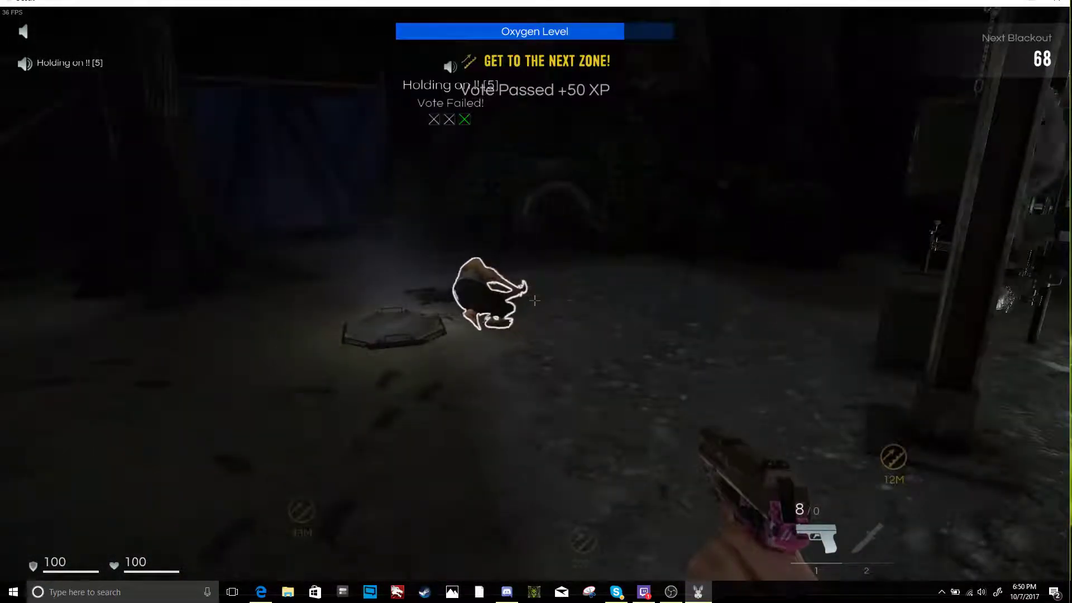
pyautogui.press('w')
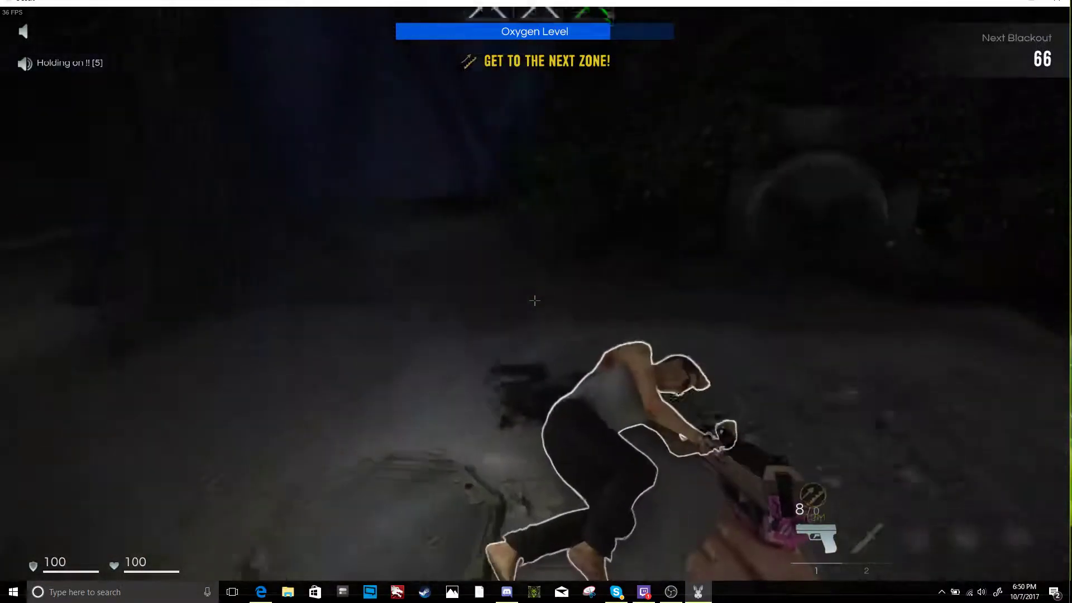
pyautogui.press('w')
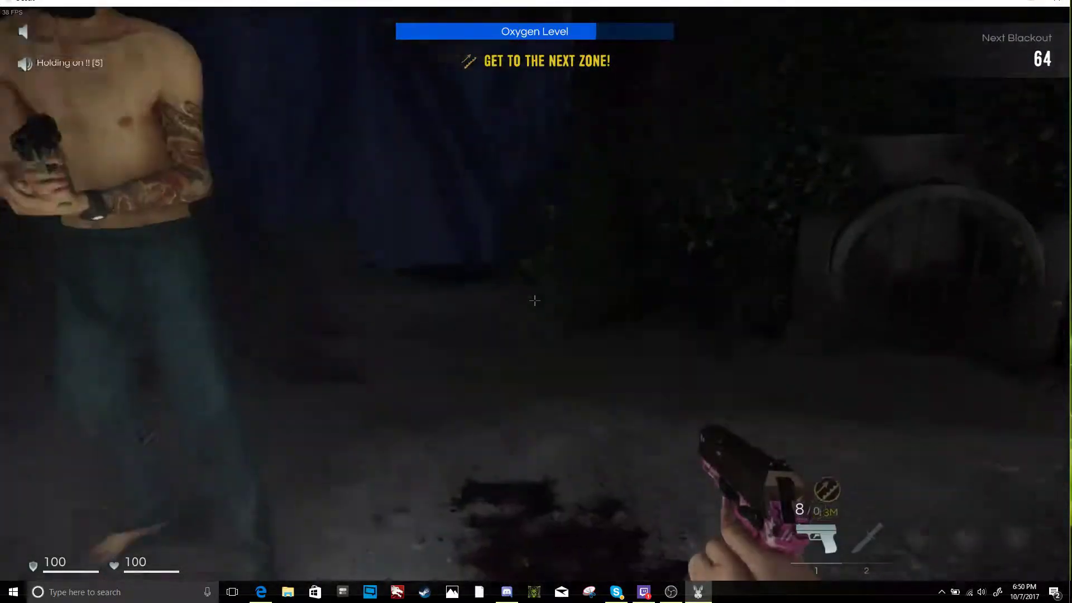
pyautogui.press('w')
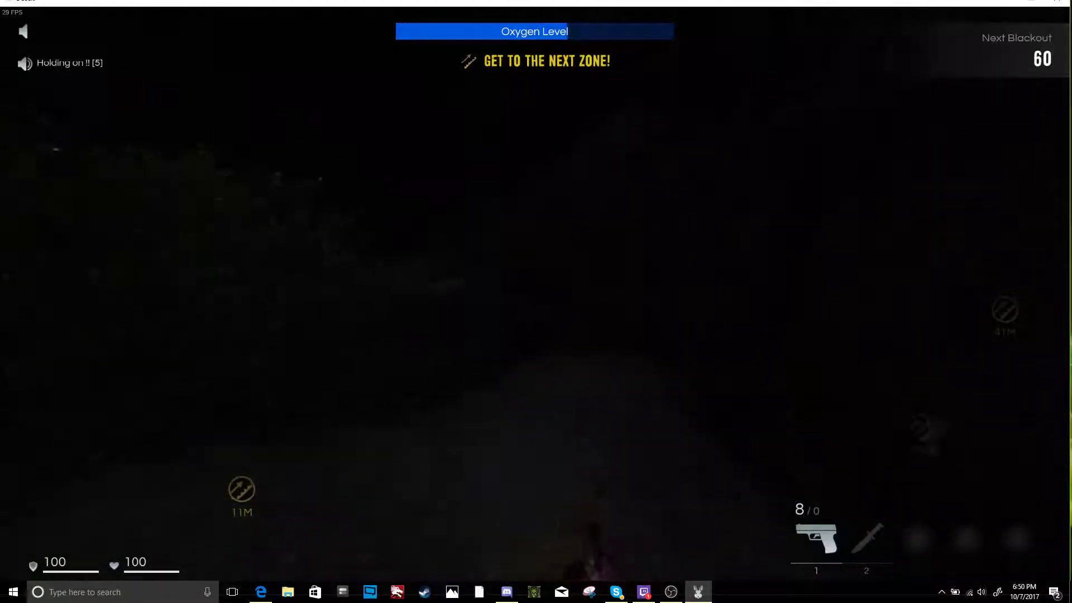
pyautogui.press('w')
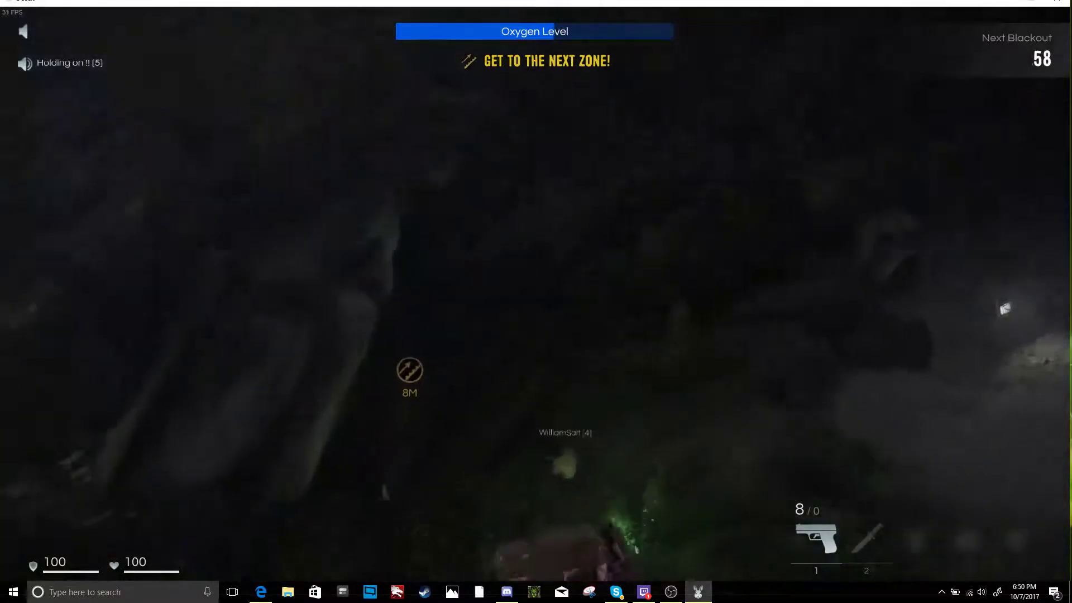
pyautogui.press('w')
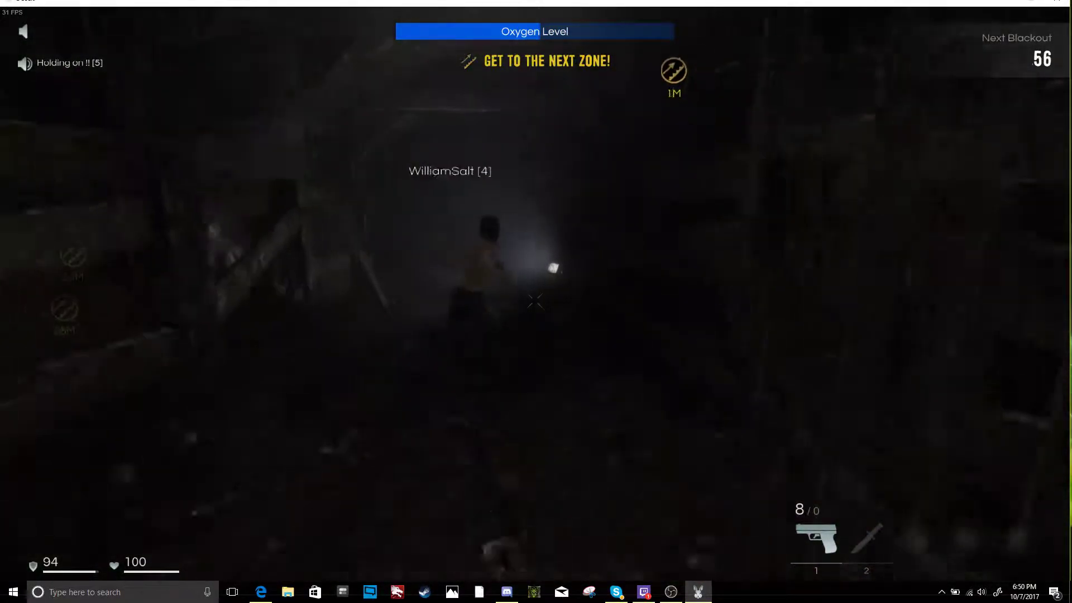
pyautogui.press('w')
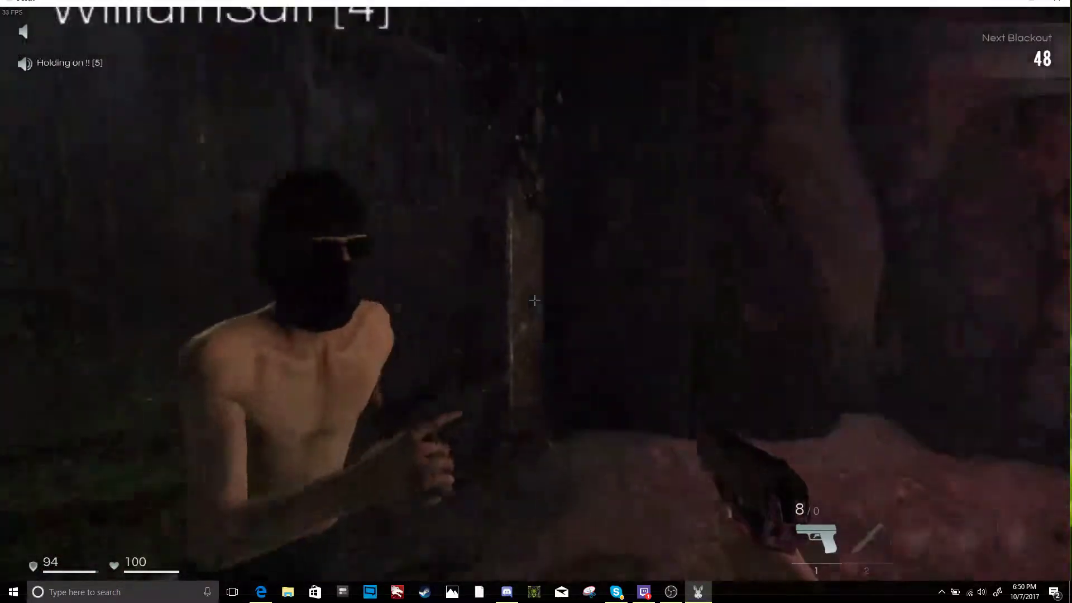
pyautogui.press('w')
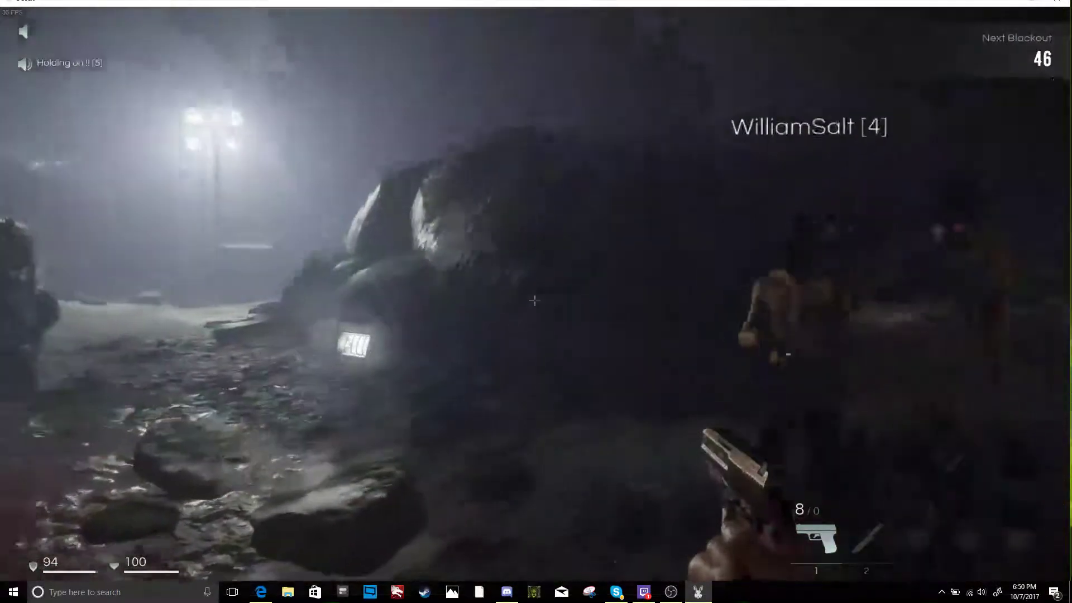
pyautogui.press('w')
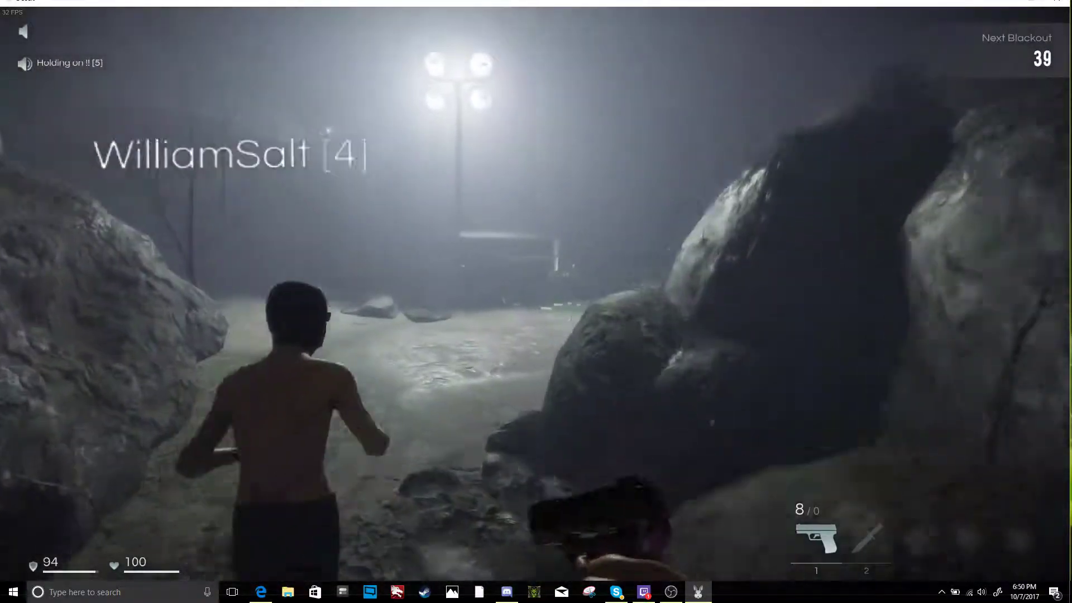
pyautogui.press('w')
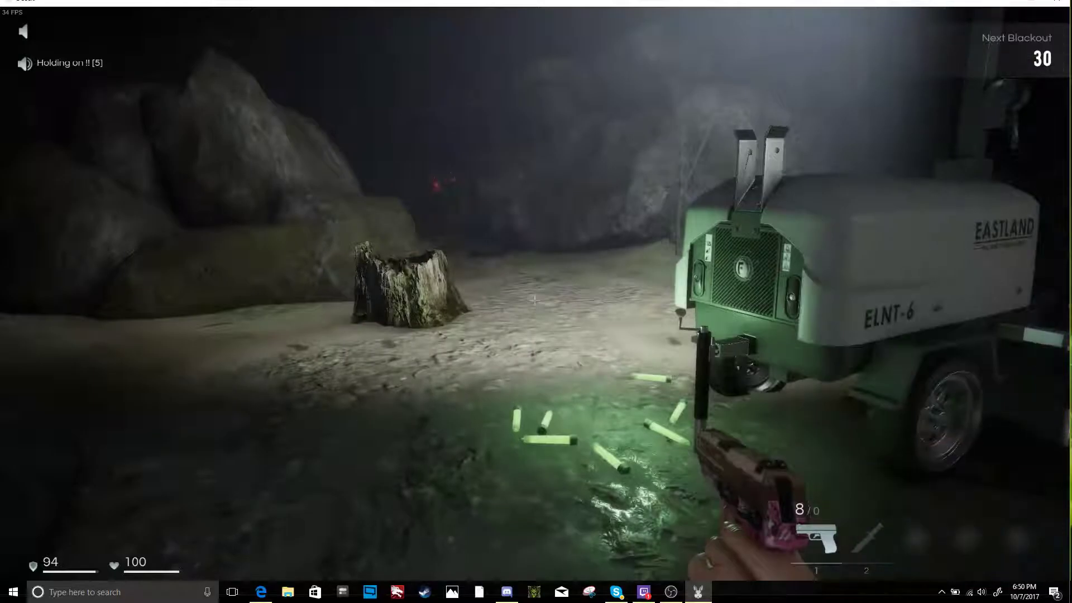
# - Join teammates by the speaker tower and push deeper into the cave past glowing items
pyautogui.press('w')
pyautogui.press('w')
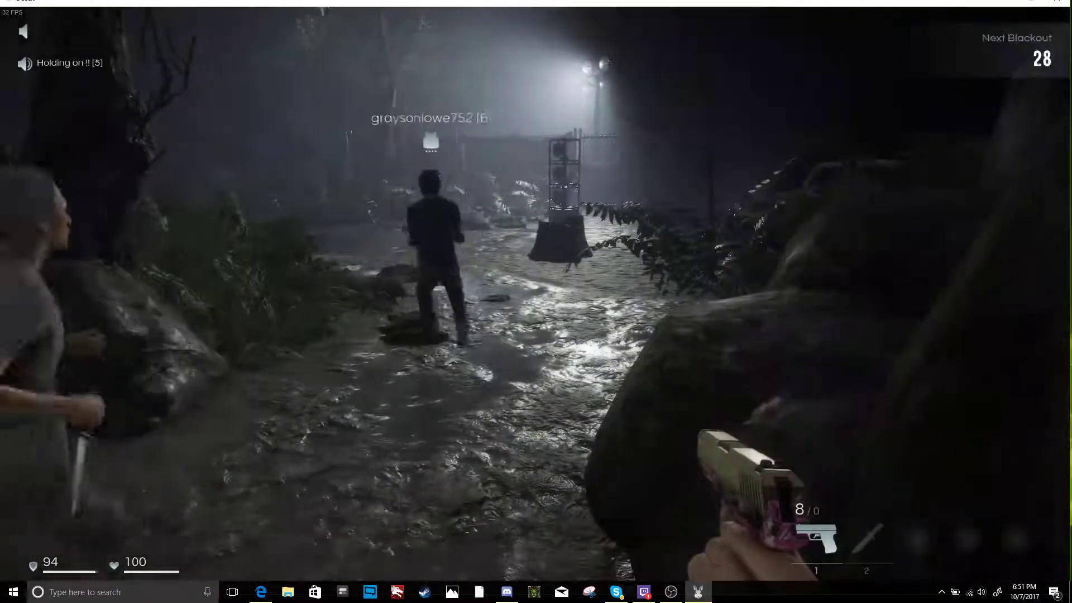
pyautogui.press('w')
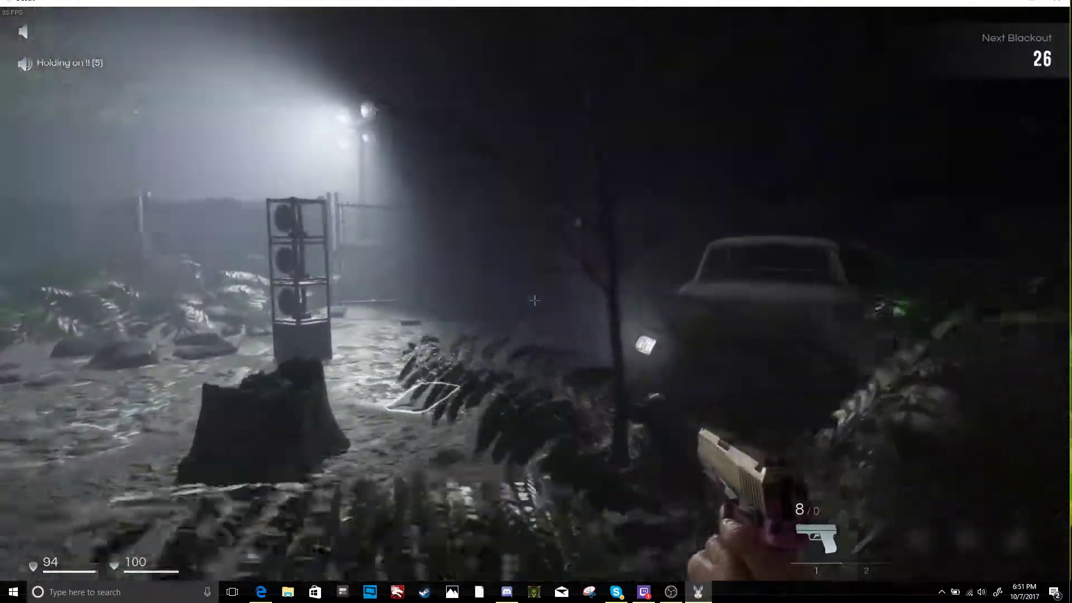
pyautogui.press('w')
pyautogui.press('w')
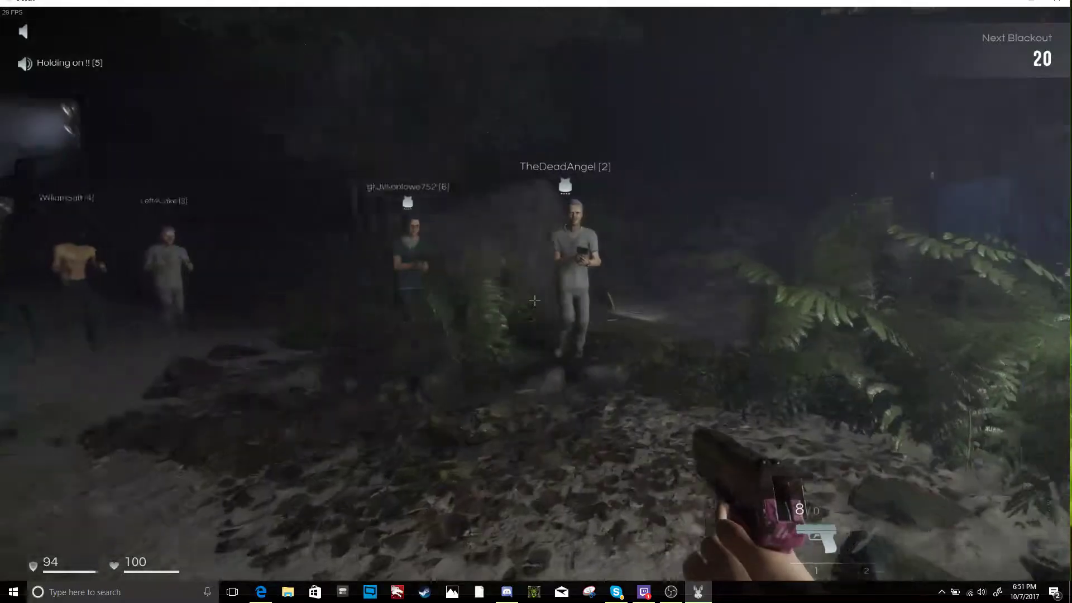
pyautogui.press('w')
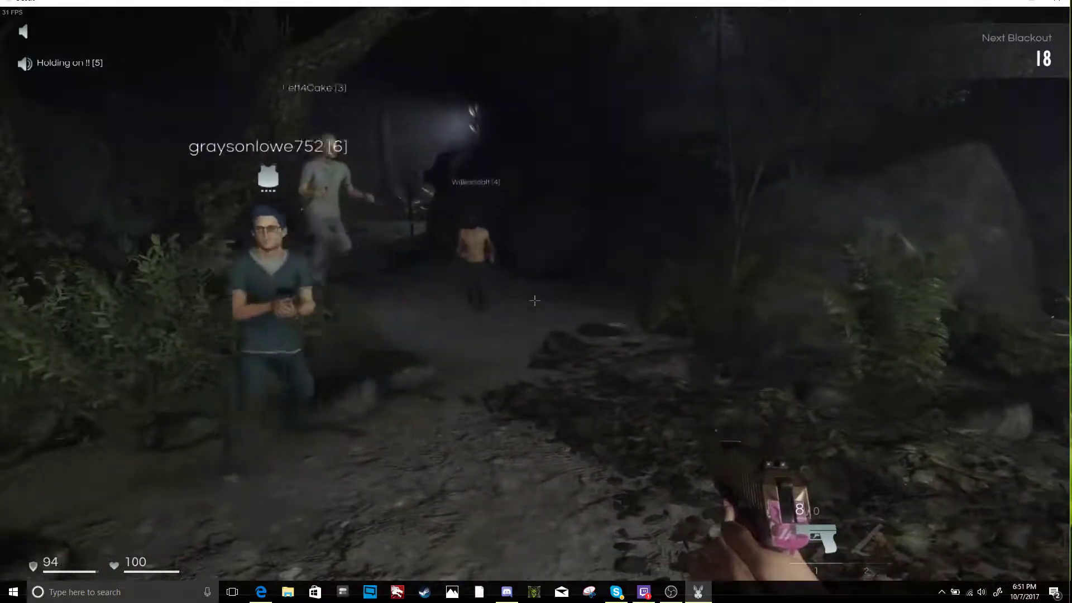
pyautogui.press('w')
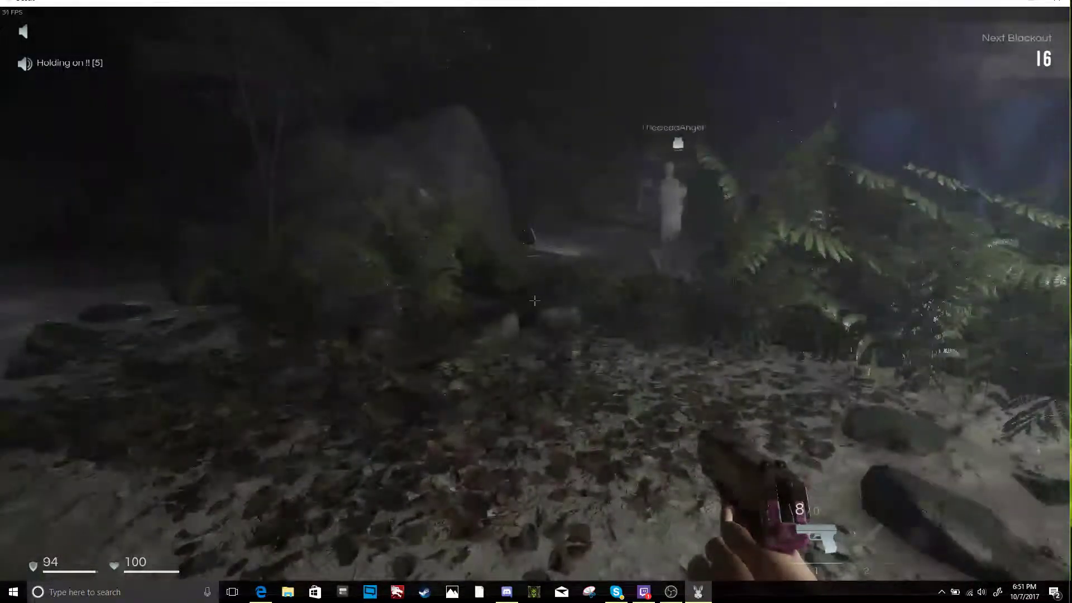
pyautogui.press('w')
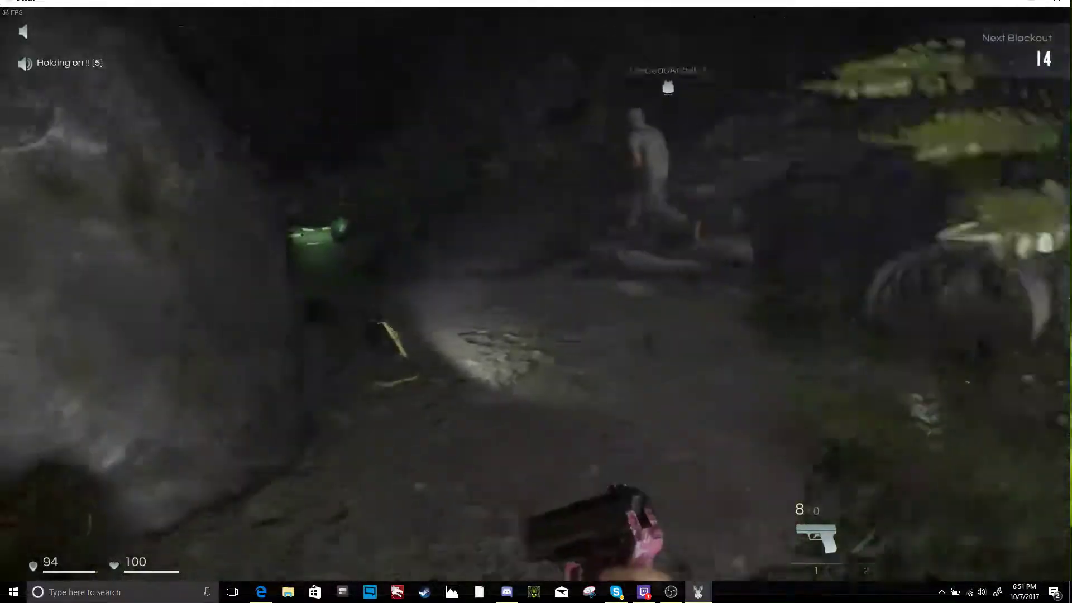
pyautogui.press('w')
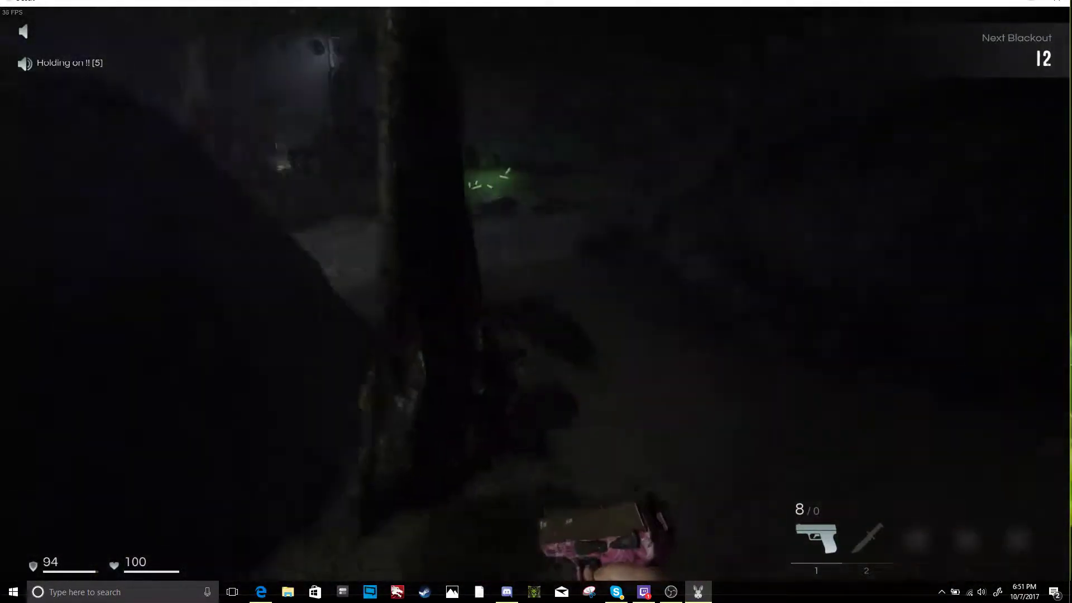
pyautogui.press('w')
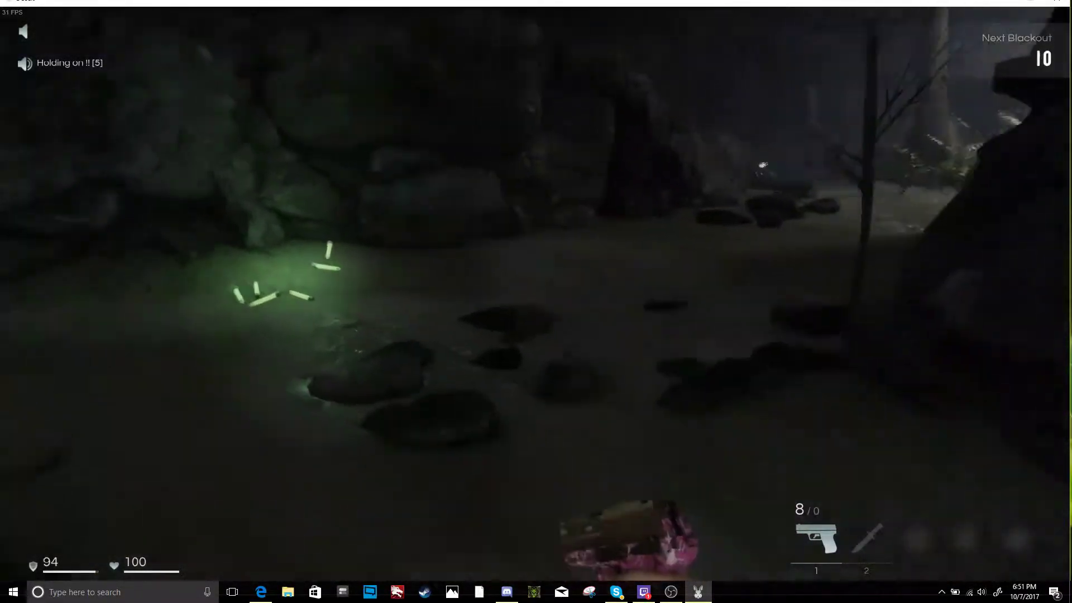
pyautogui.press('w')
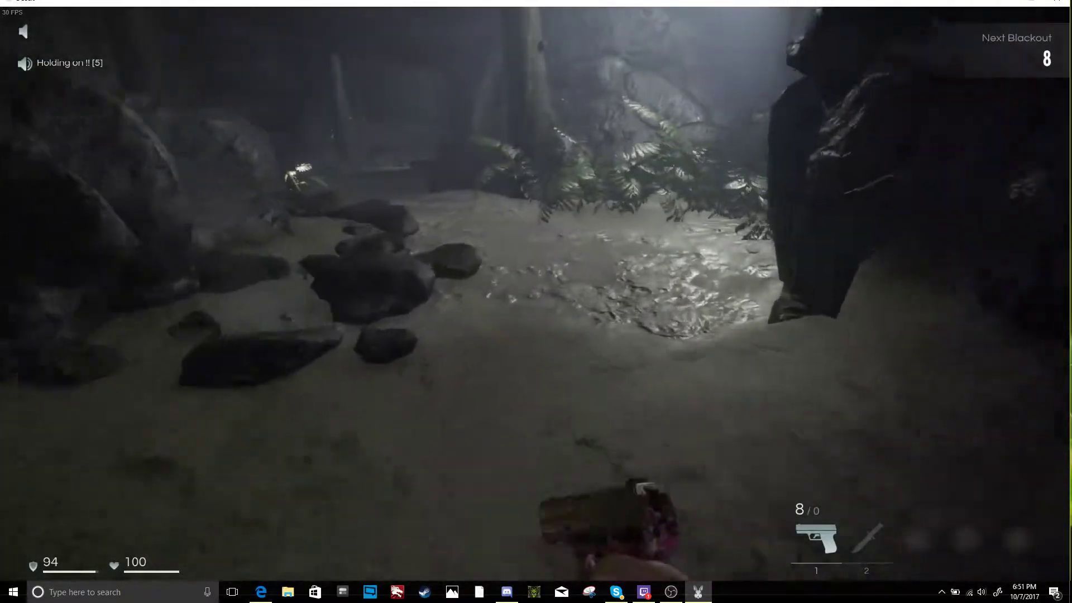
pyautogui.press('w')
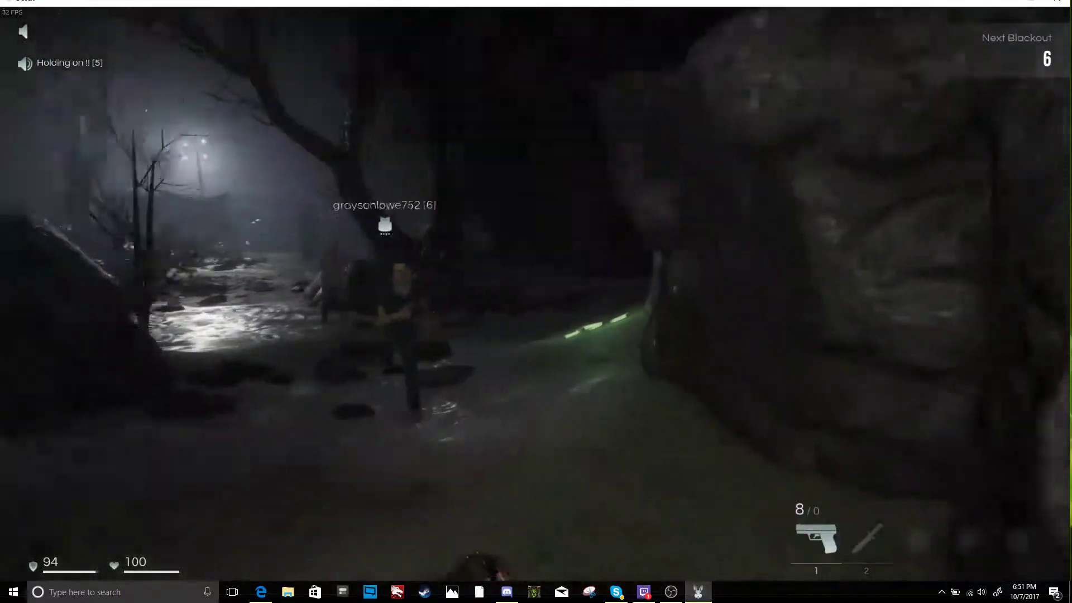
pyautogui.press('w')
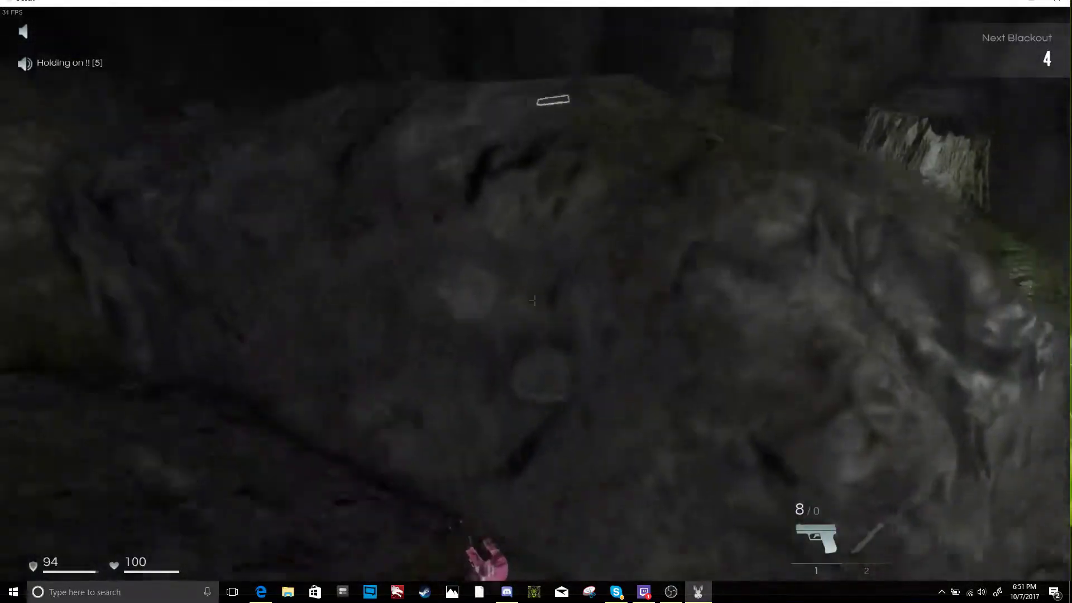
pyautogui.press('w')
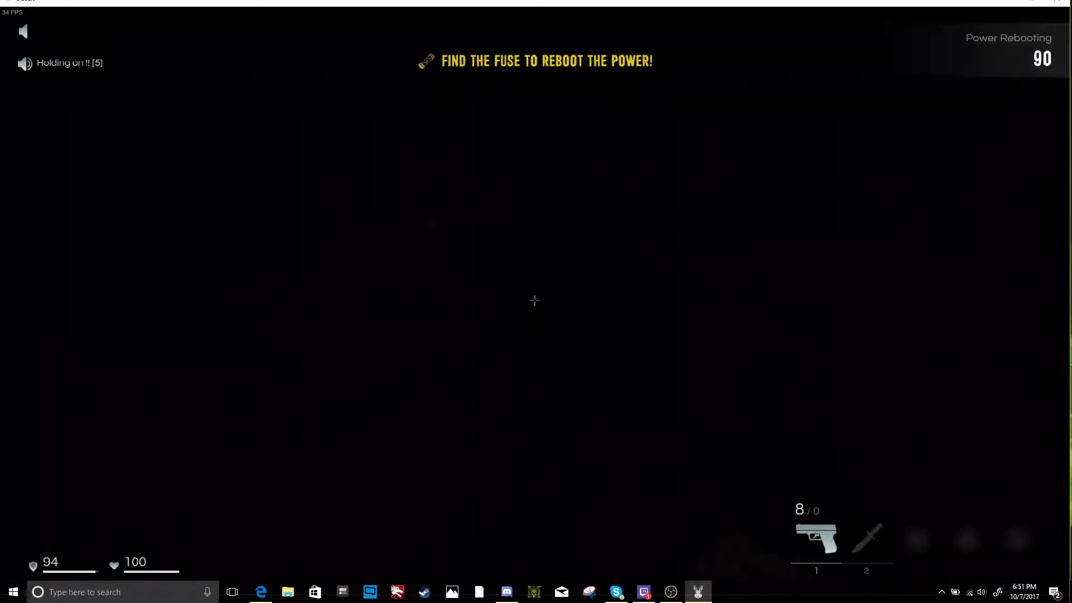
# - Search the blackout for the fuse past another player, aiming the pistol
pyautogui.press('w')
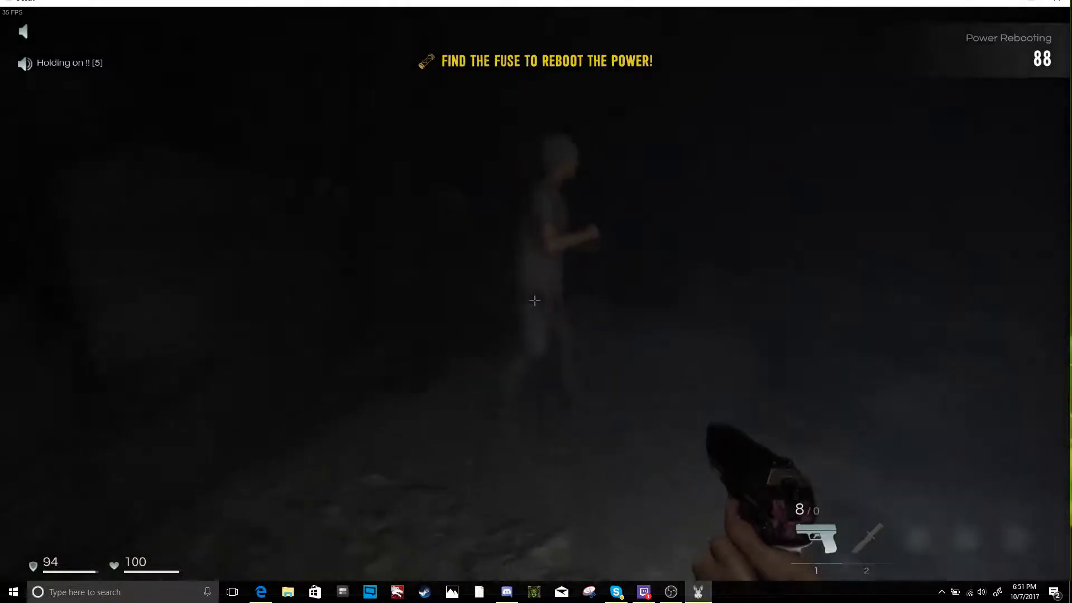
pyautogui.press('w')
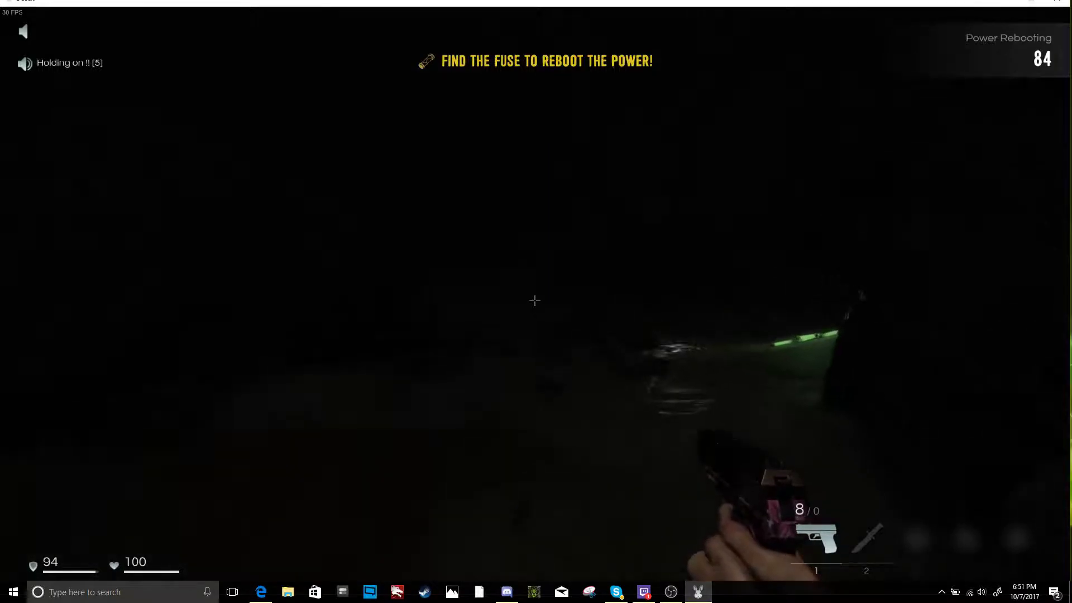
pyautogui.press('w')
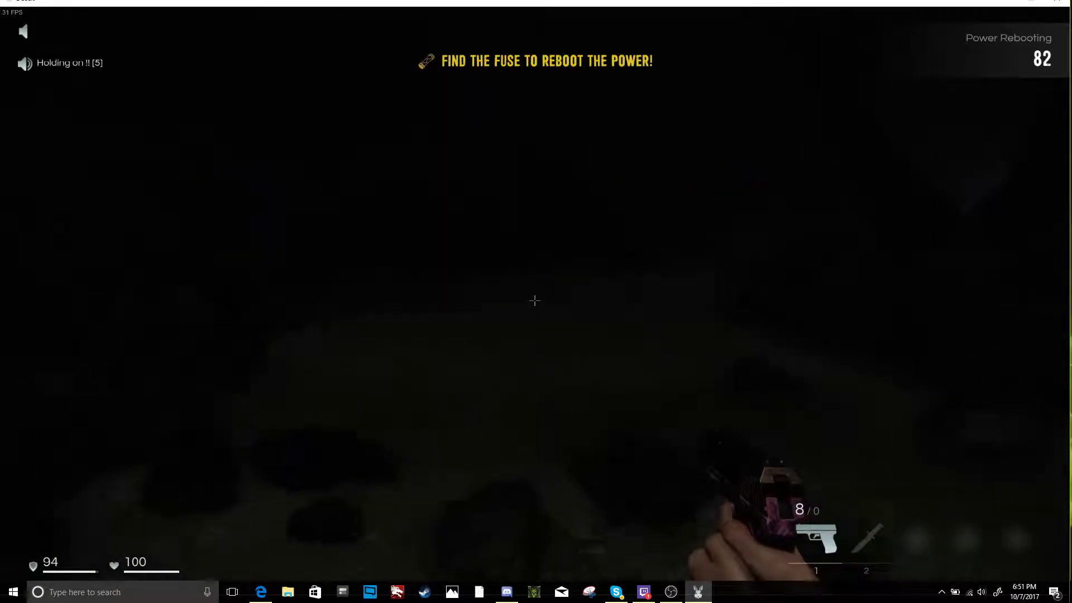
pyautogui.press('w')
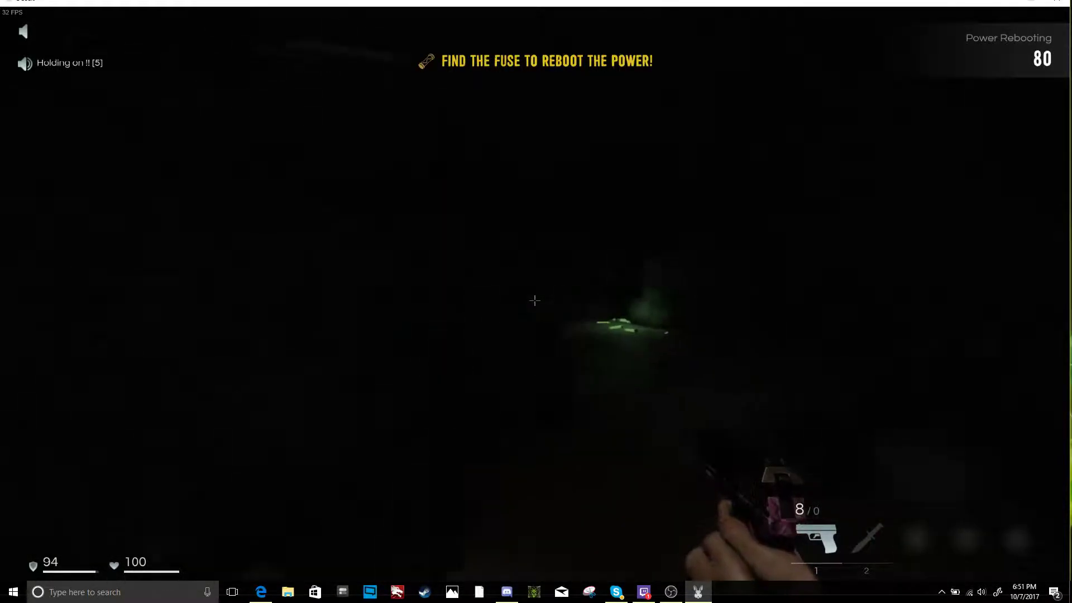
pyautogui.rightClick(534, 300)
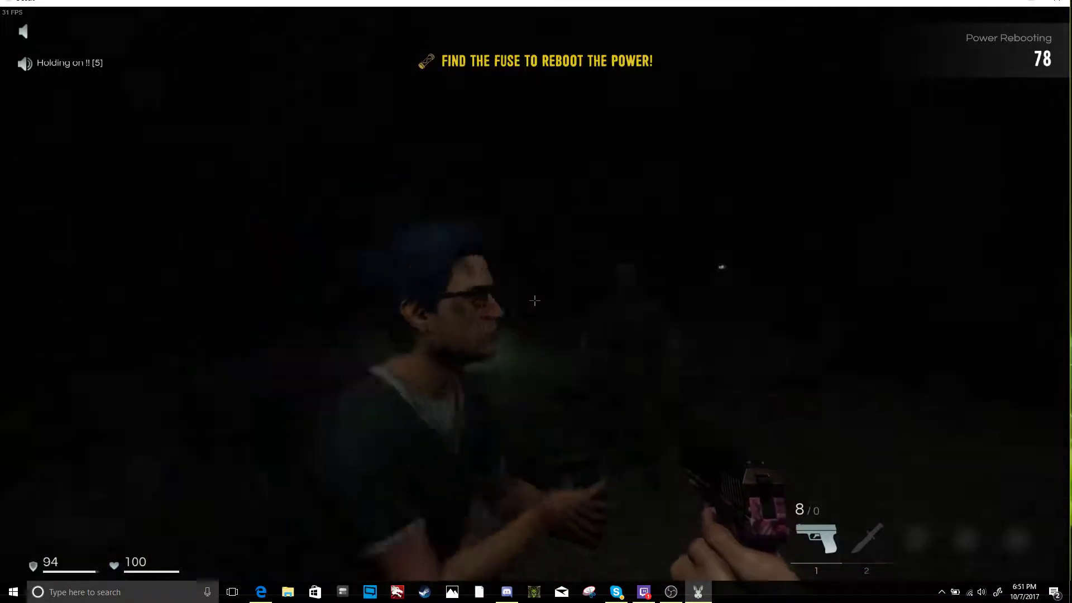
# - Keep searching the darkness near other players and fire at the approaching figure
pyautogui.press('w')
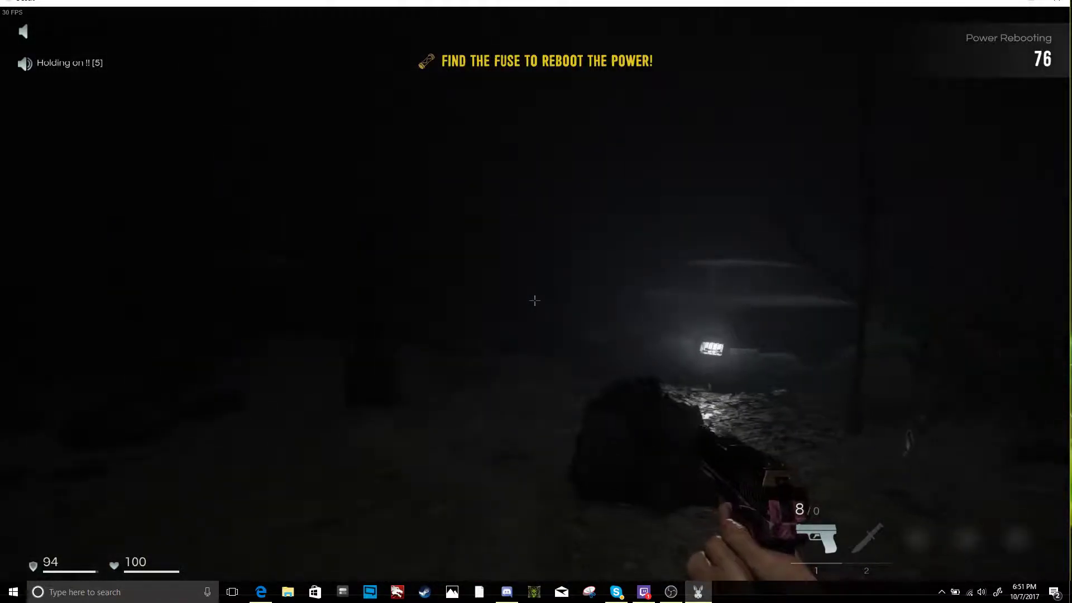
pyautogui.press('w')
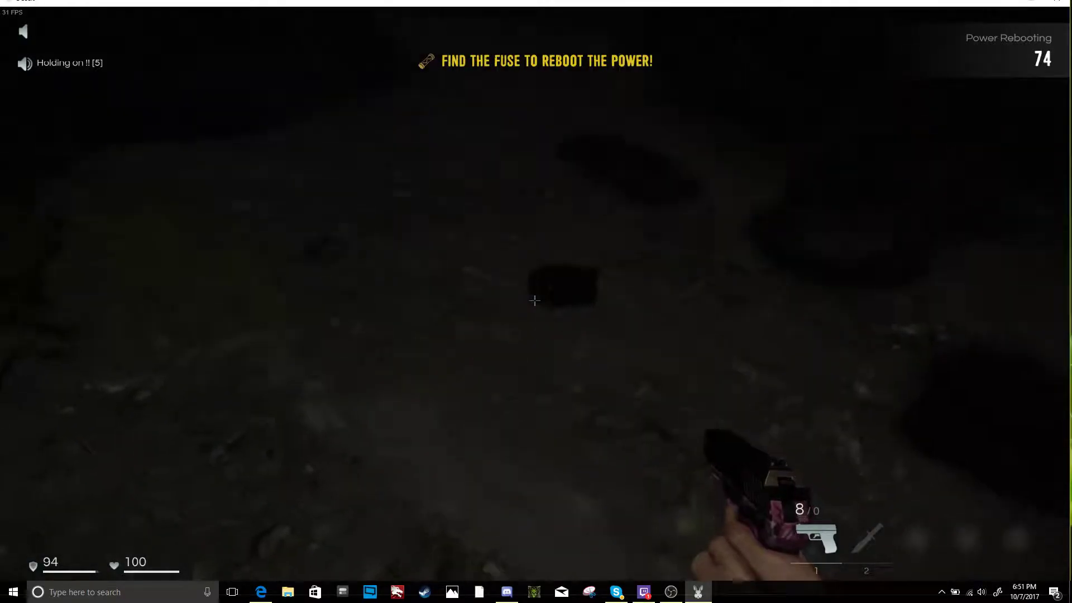
pyautogui.press('w')
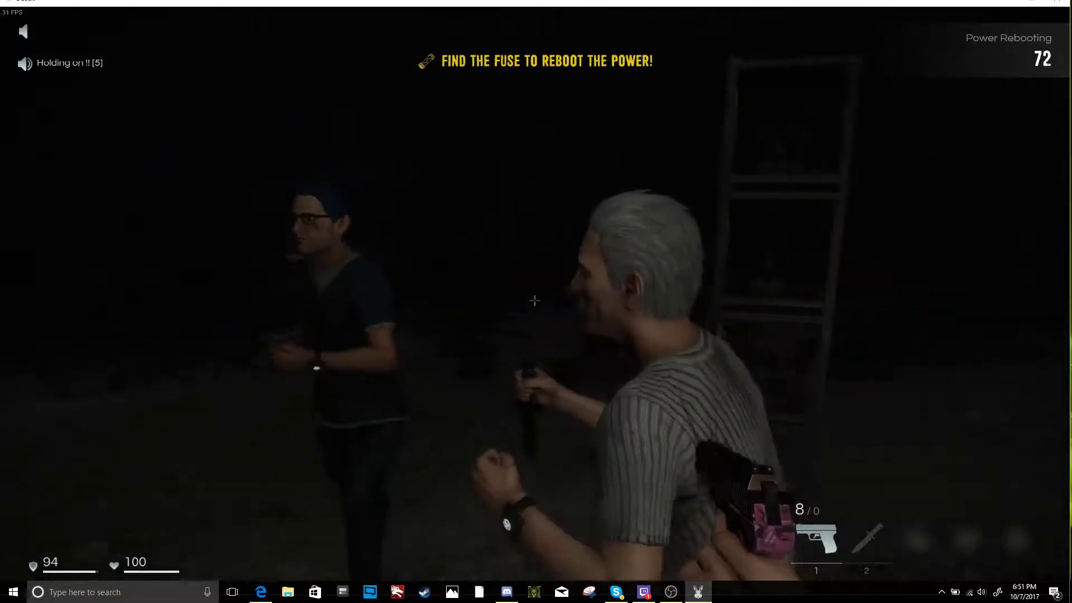
pyautogui.press('w')
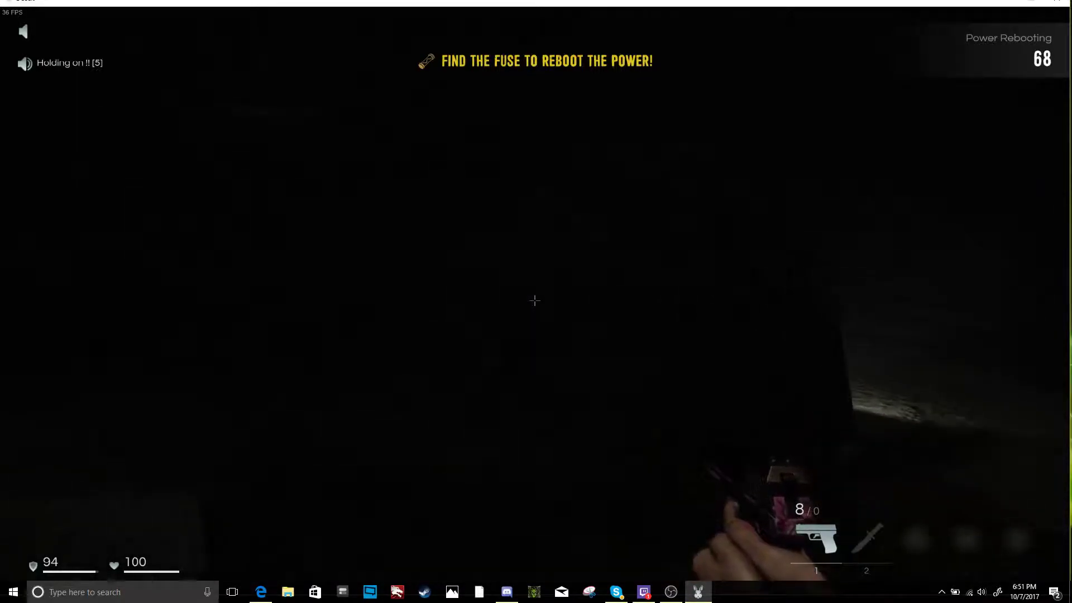
pyautogui.press('w')
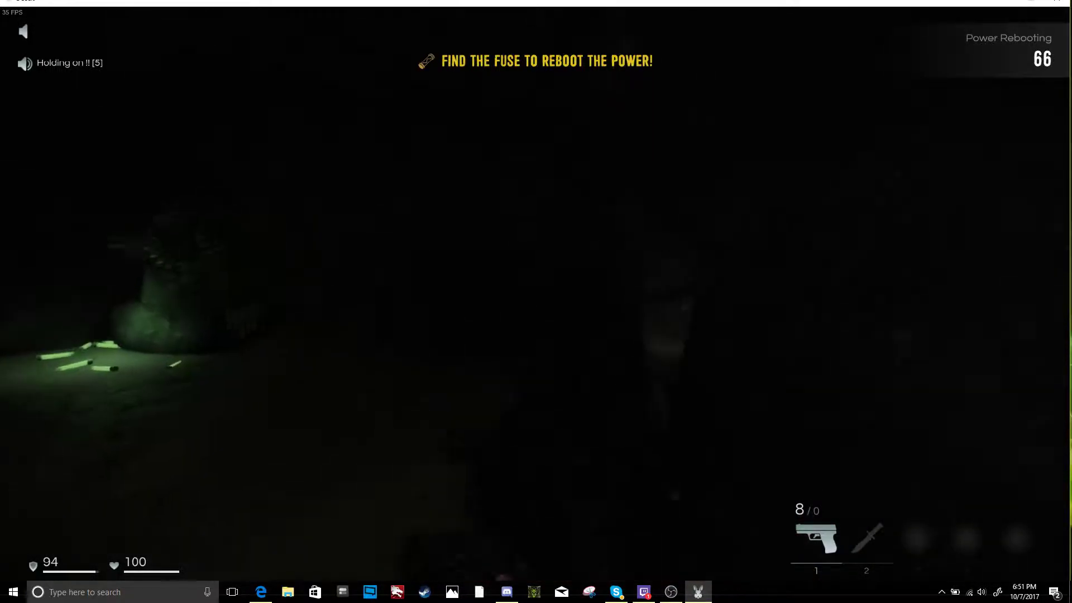
pyautogui.press('w')
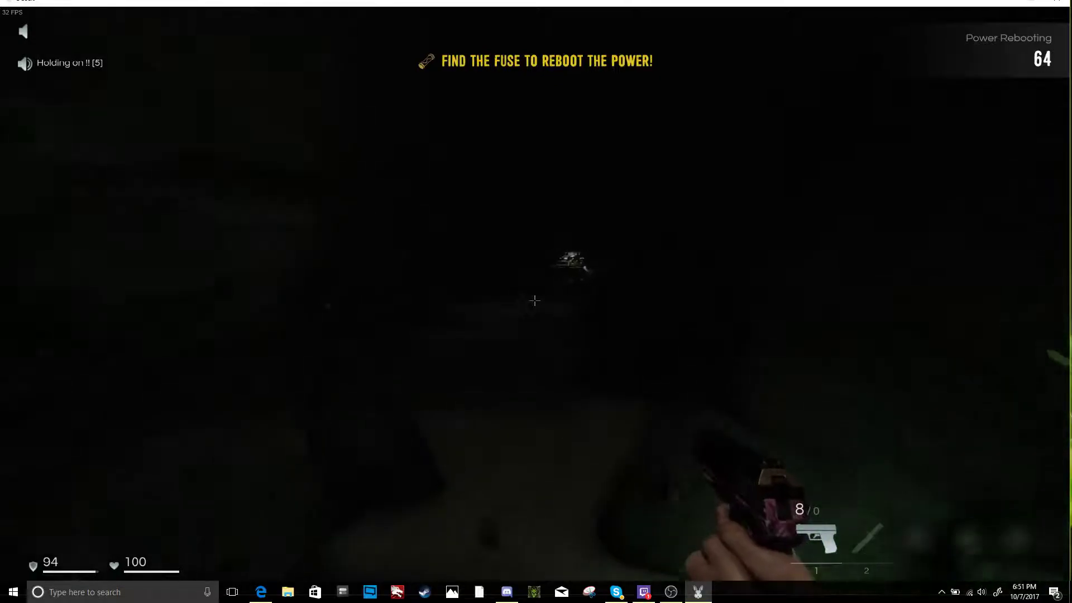
pyautogui.press('w')
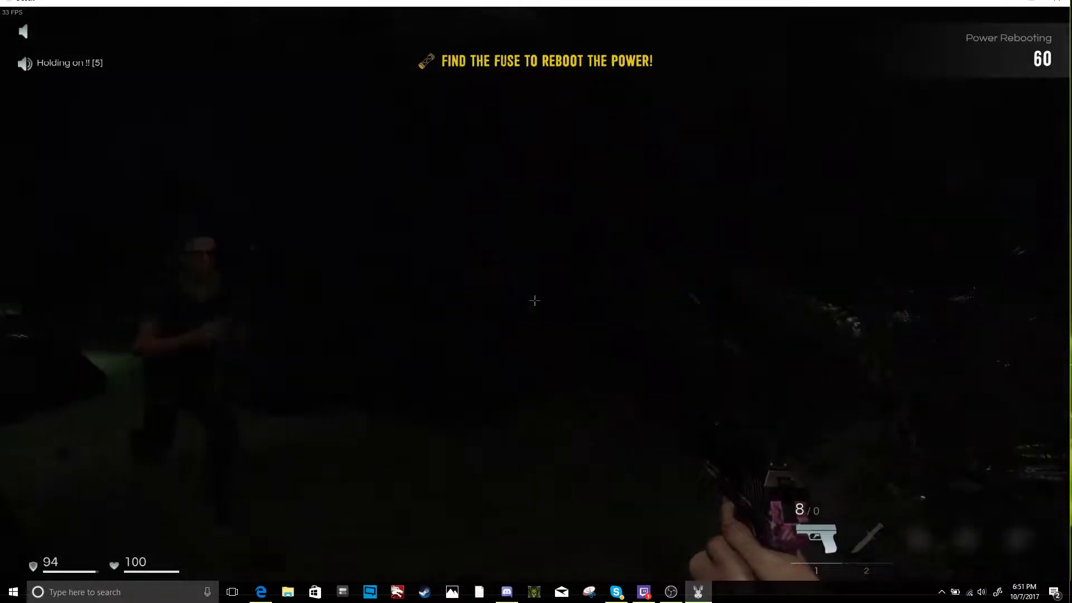
pyautogui.click(534, 301)
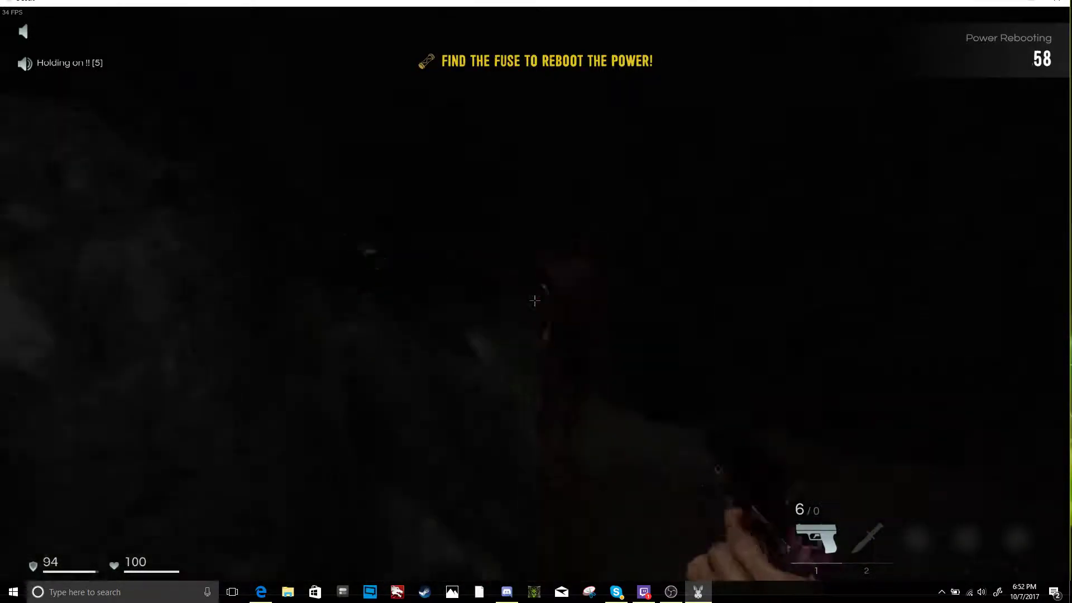
# - Fire again at the attacking infected, then switch to the knife with key 2
pyautogui.click(534, 300)
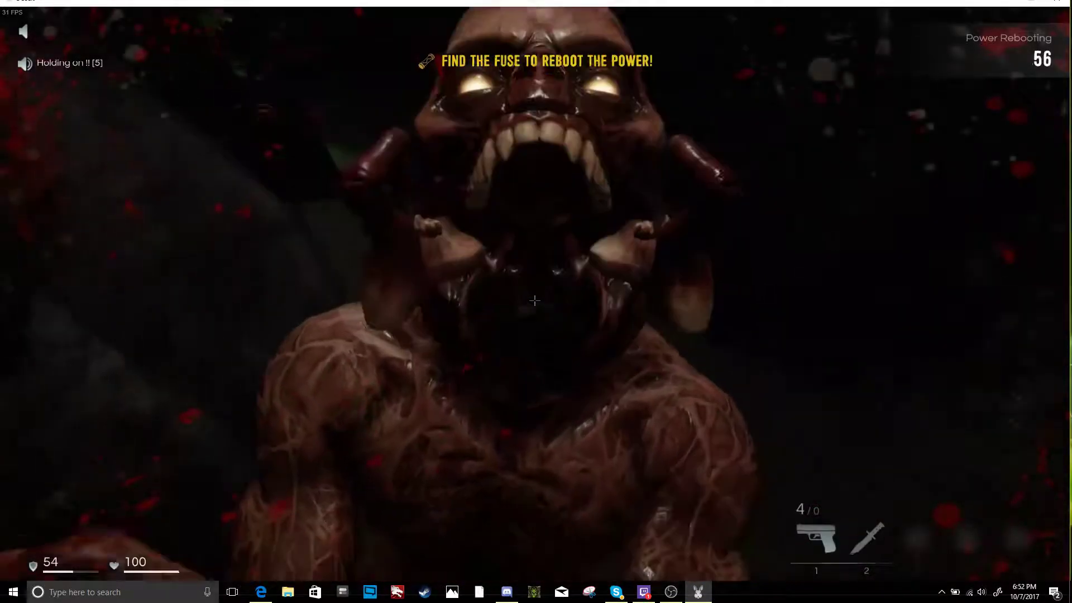
pyautogui.press('2')
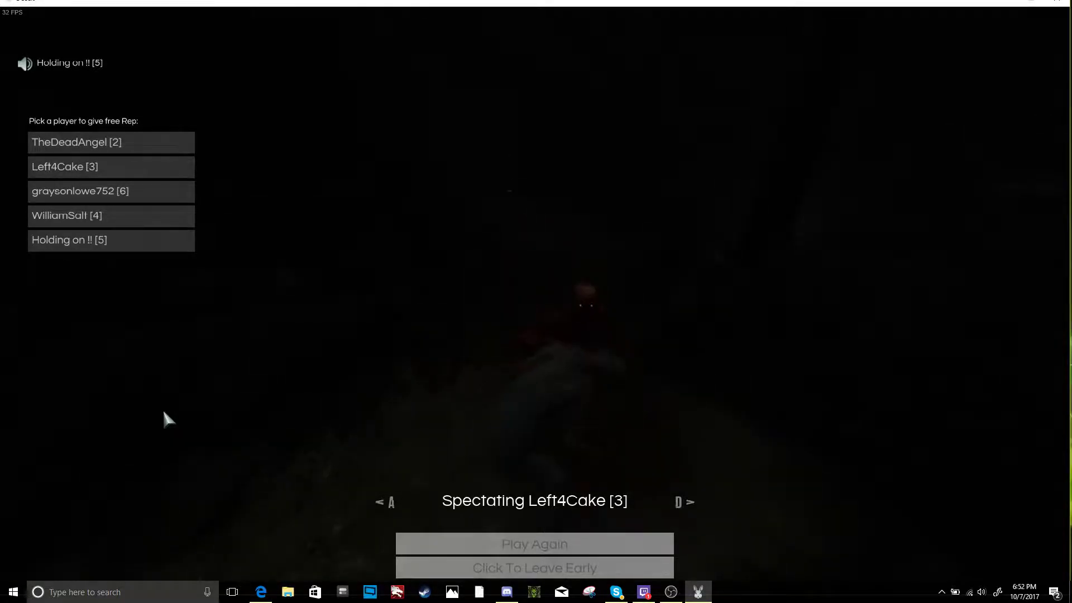
# - Cycle through the first few survivors using the 'D >' spectator arrow
pyautogui.click(683, 503)
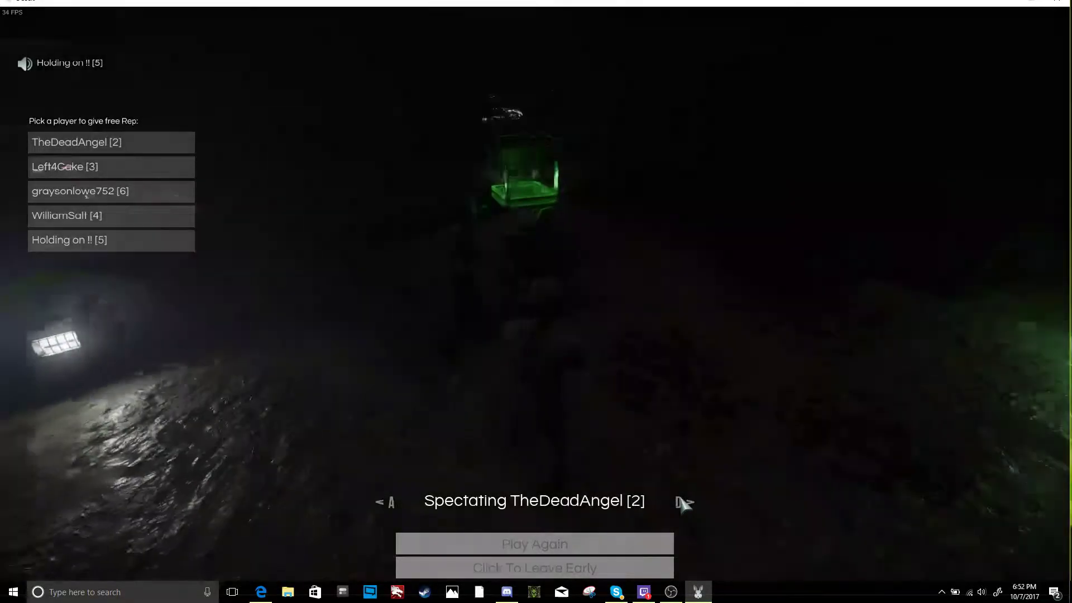
pyautogui.click(684, 503)
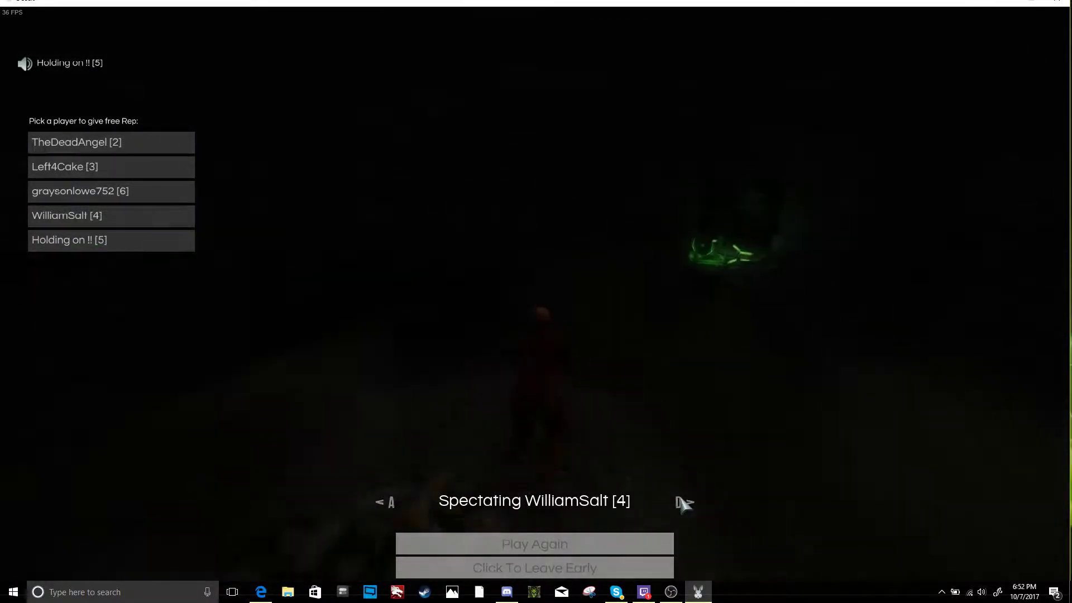
pyautogui.click(684, 502)
pyautogui.click(684, 502)
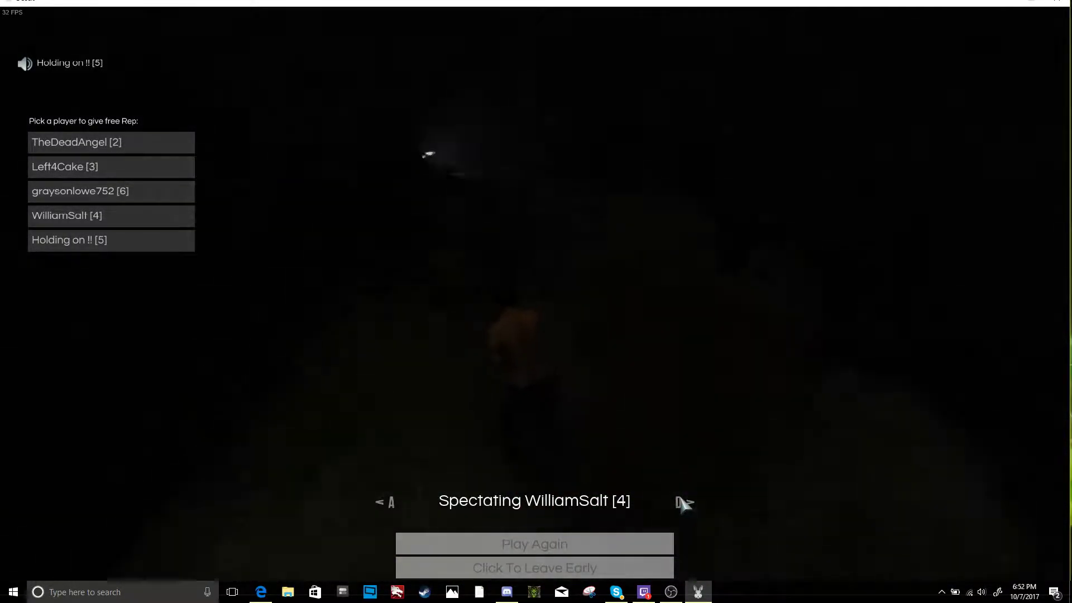
pyautogui.click(685, 502)
pyautogui.click(684, 502)
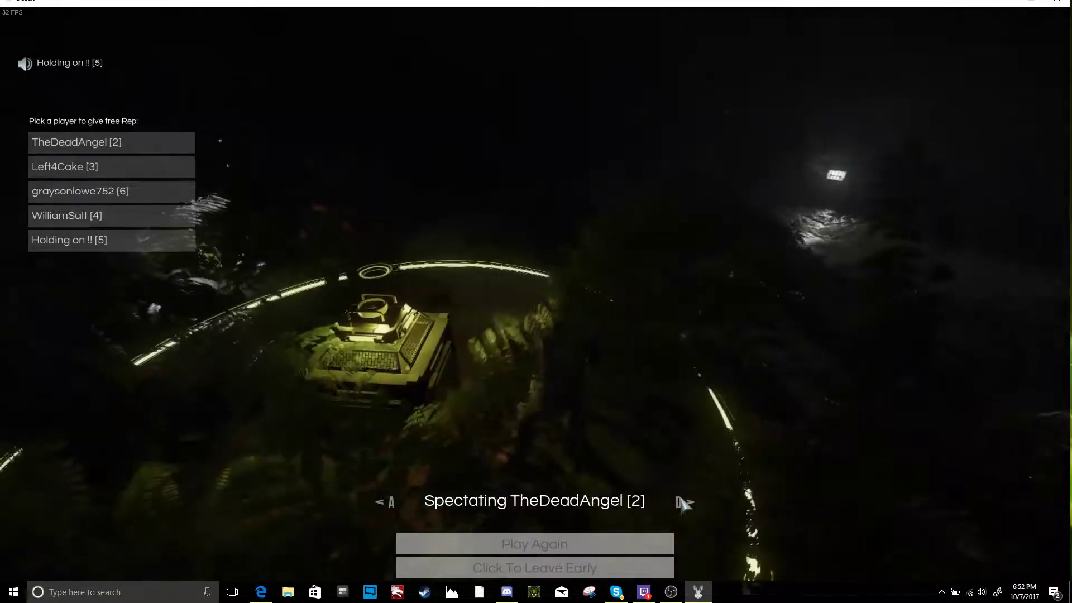
pyautogui.click(684, 502)
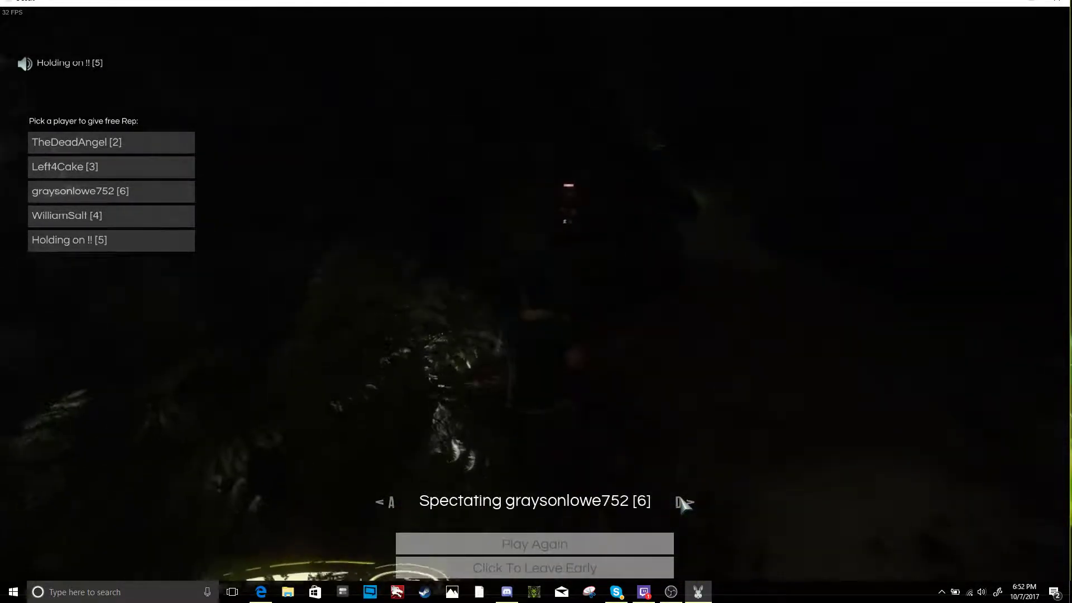
pyautogui.click(684, 502)
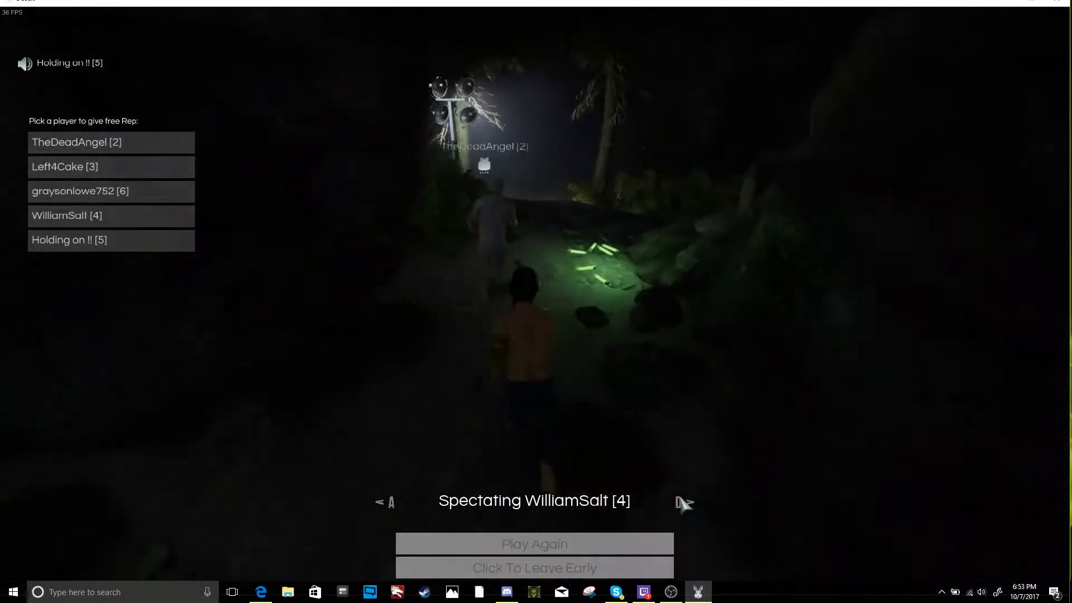
# - Keep switching spectated teammates with the arrow and D/A keys until You Lose! appears
pyautogui.click(684, 501)
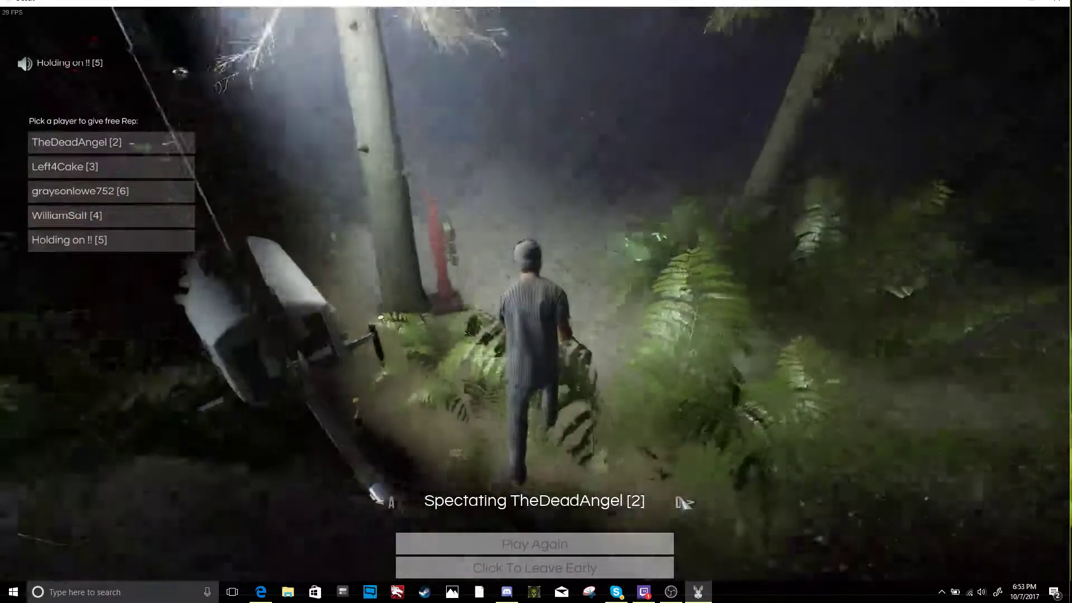
pyautogui.click(684, 501)
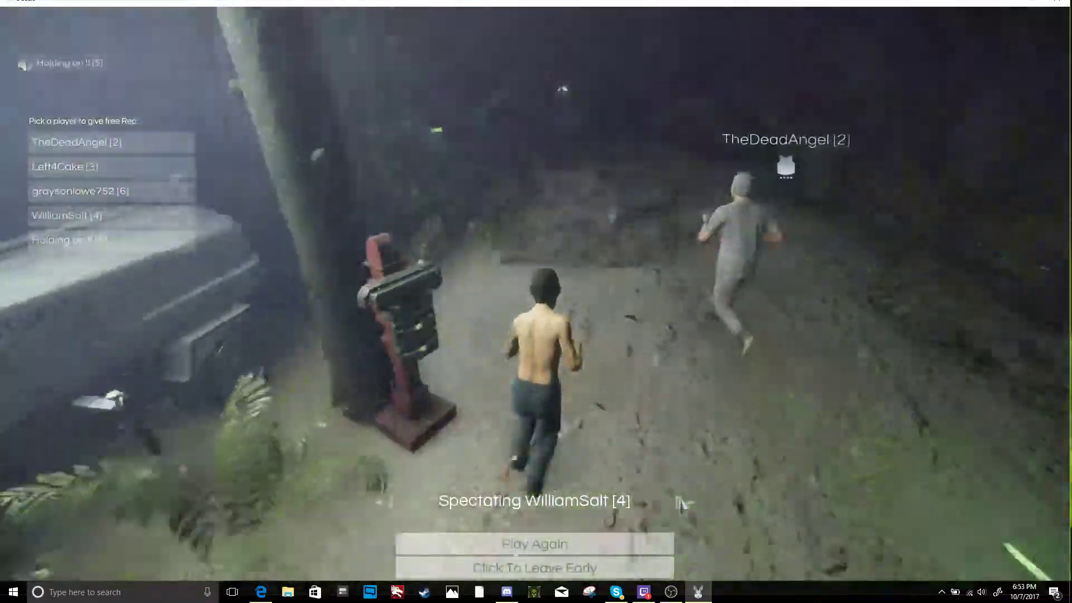
pyautogui.click(685, 502)
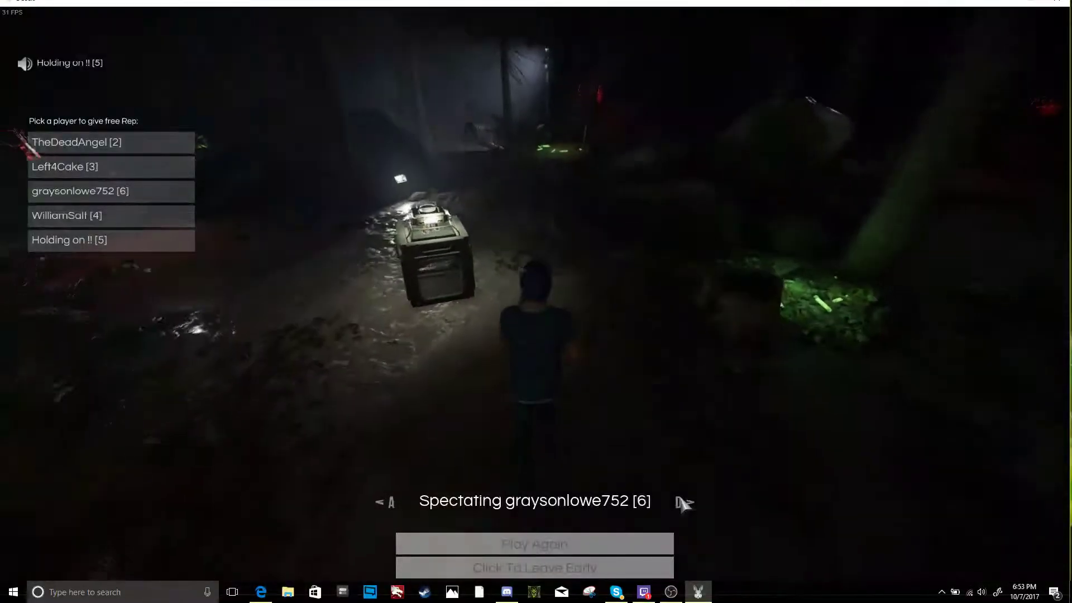
pyautogui.click(684, 501)
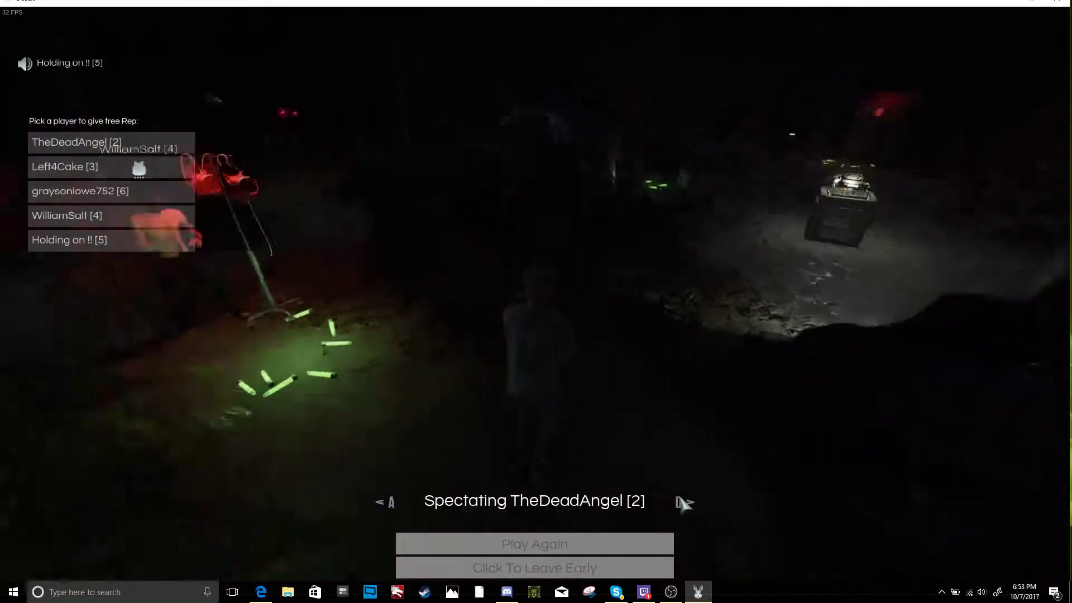
pyautogui.click(684, 502)
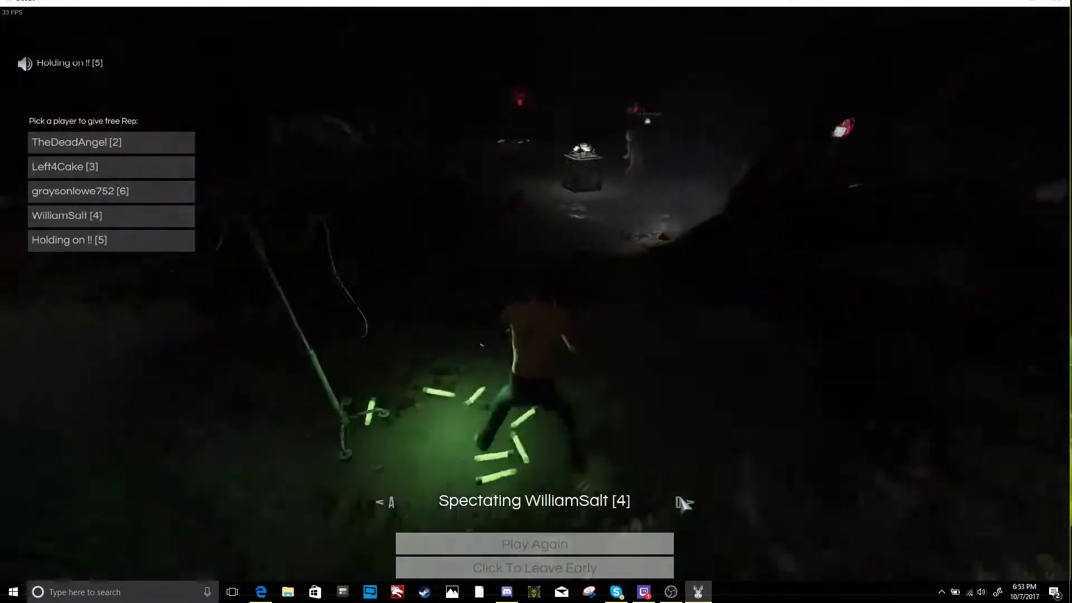
pyautogui.click(684, 501)
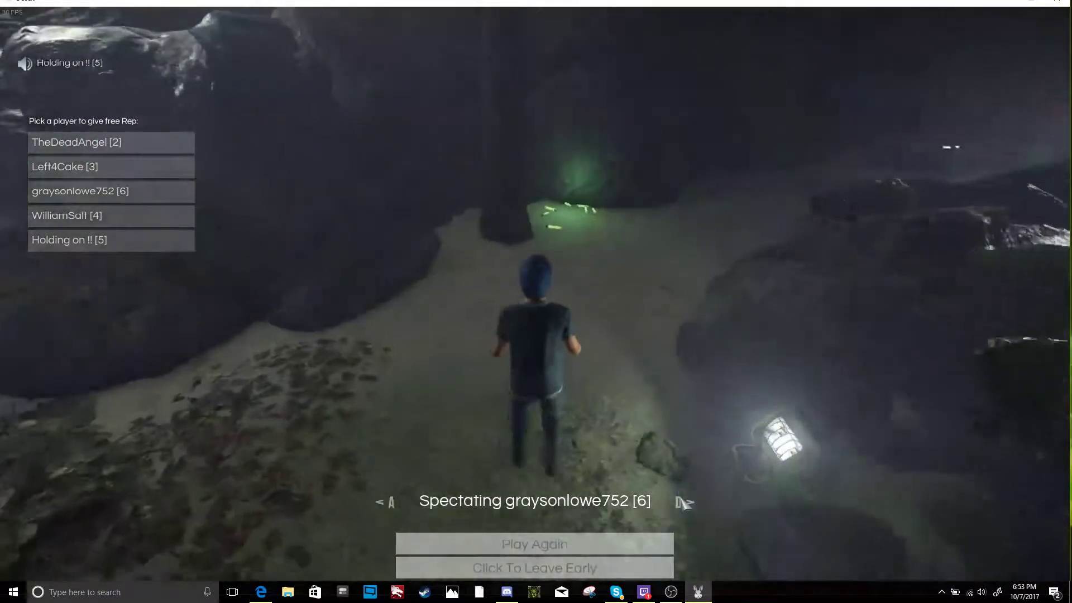
pyautogui.click(684, 502)
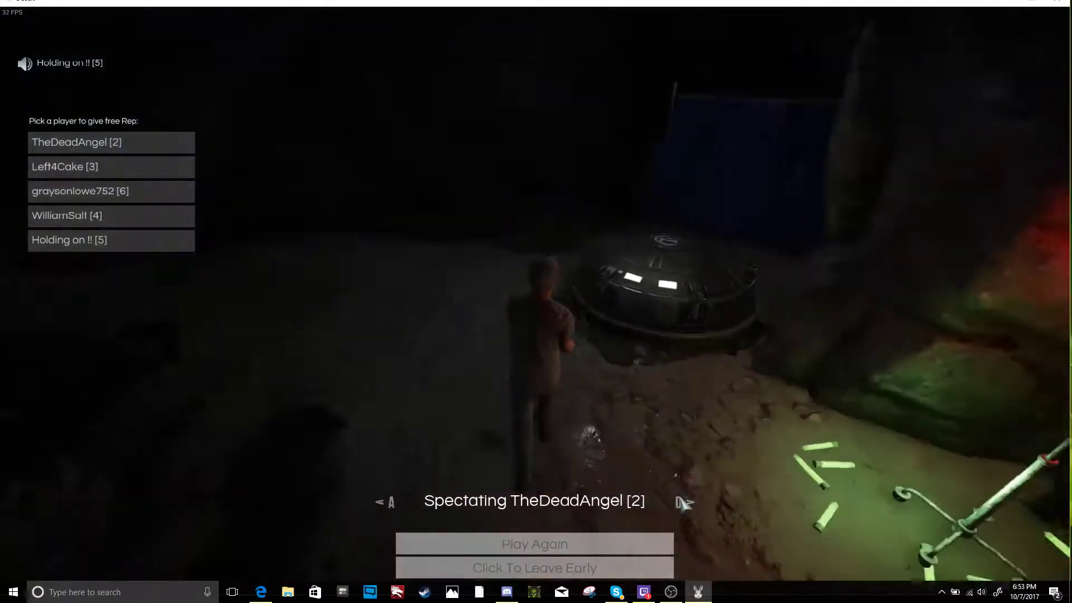
pyautogui.click(684, 501)
pyautogui.click(683, 501)
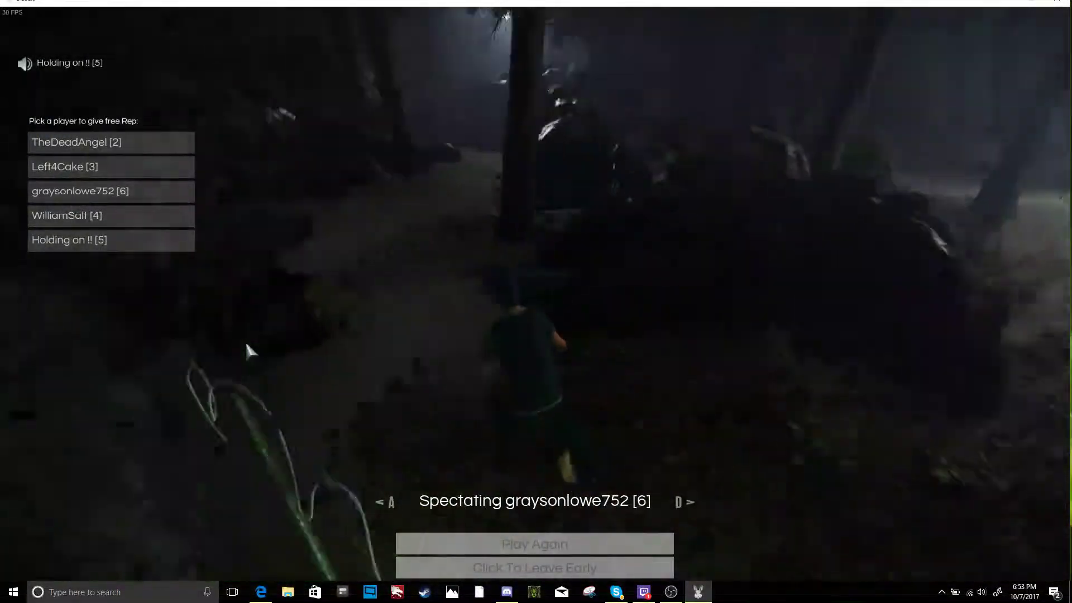
pyautogui.press('d')
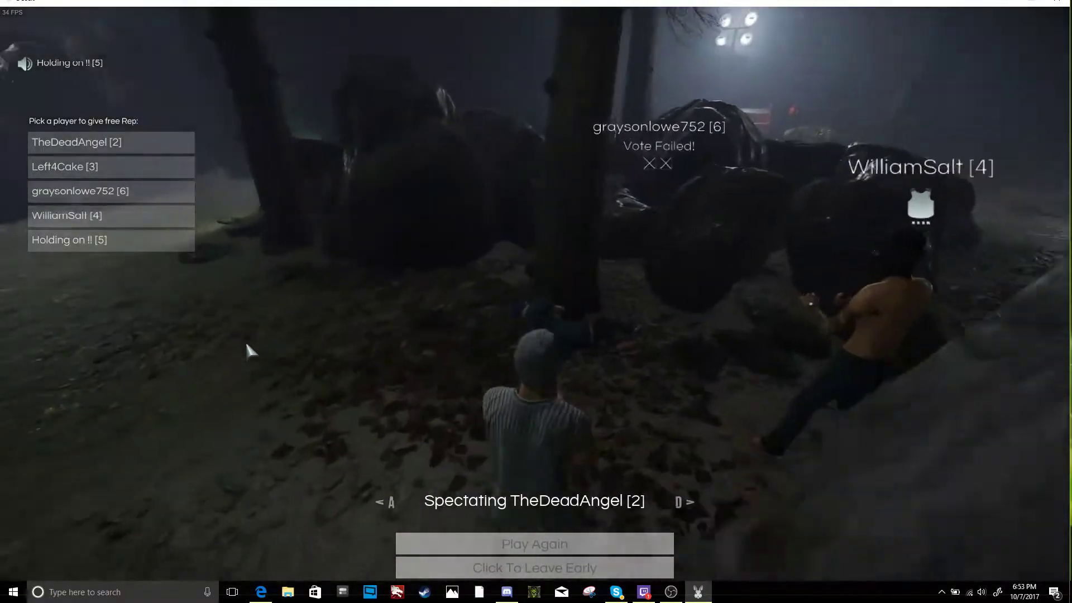
pyautogui.press('a')
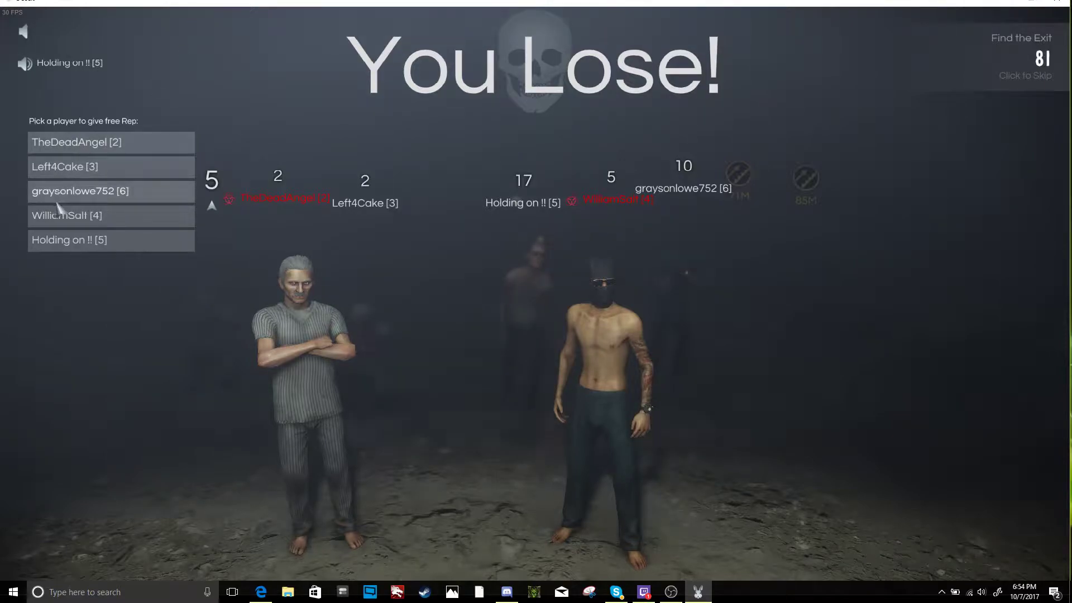
pyautogui.click(73, 216)
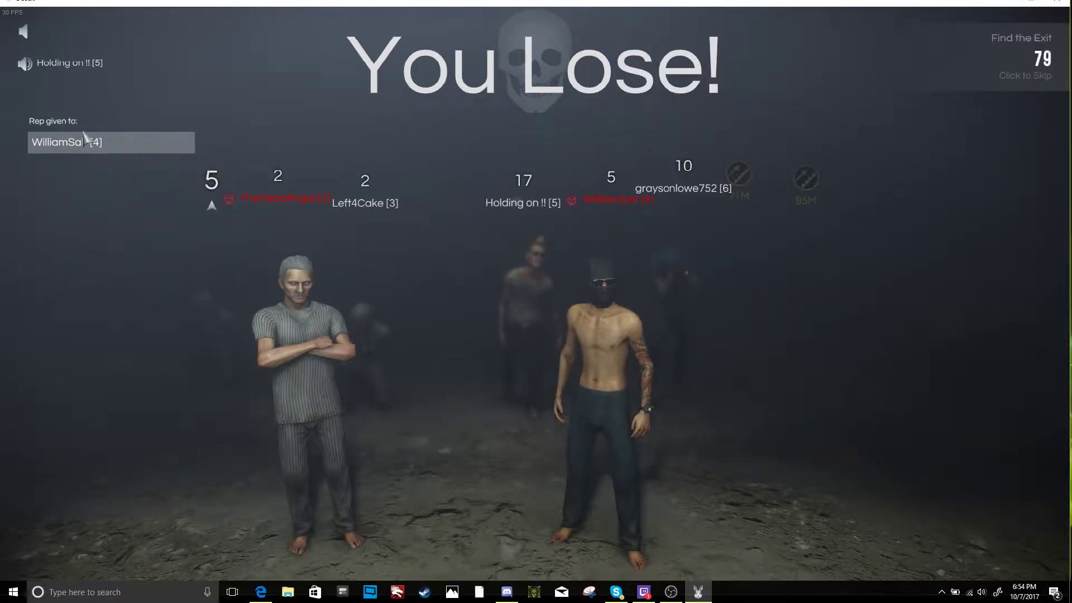